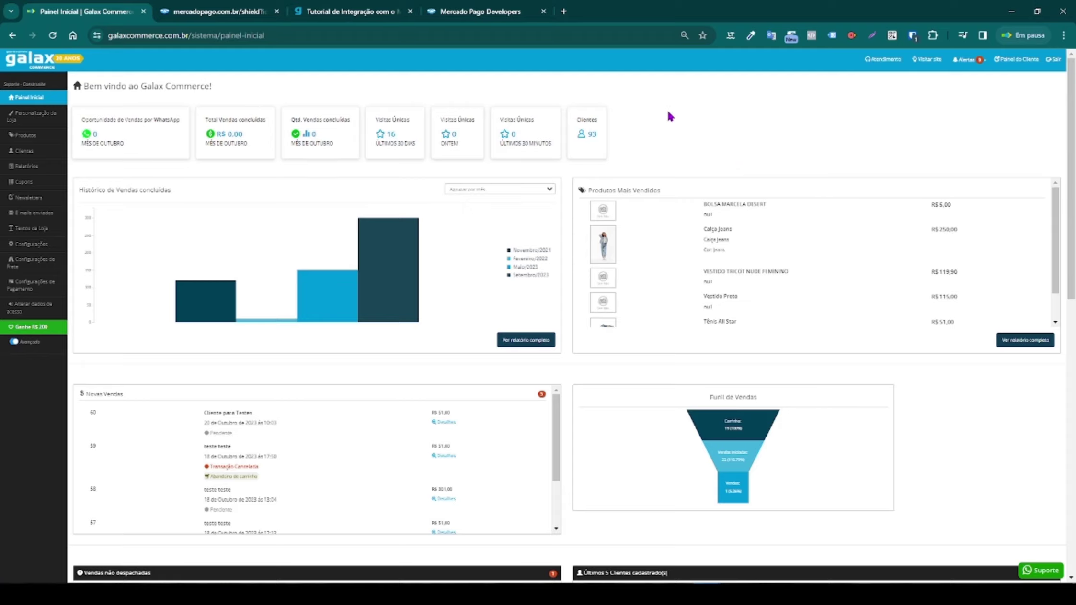
- Open the store's payment methods configuration and enable the Mercado Pago payment module
{"action": "left_click", "coordinate": [220, 18]}
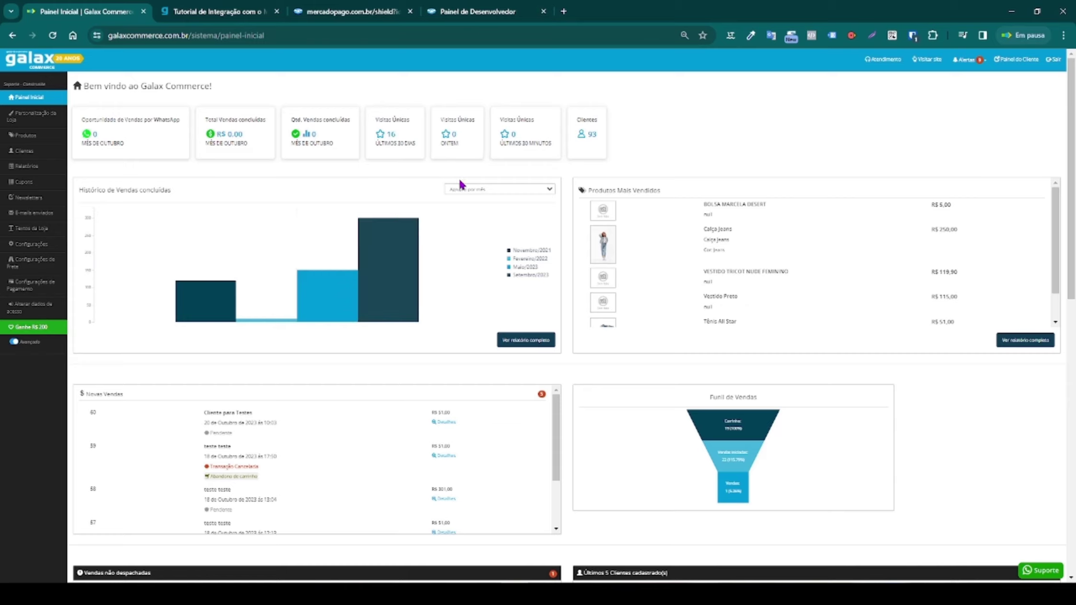
{"action": "mouse_move", "coordinate": [60, 113]}
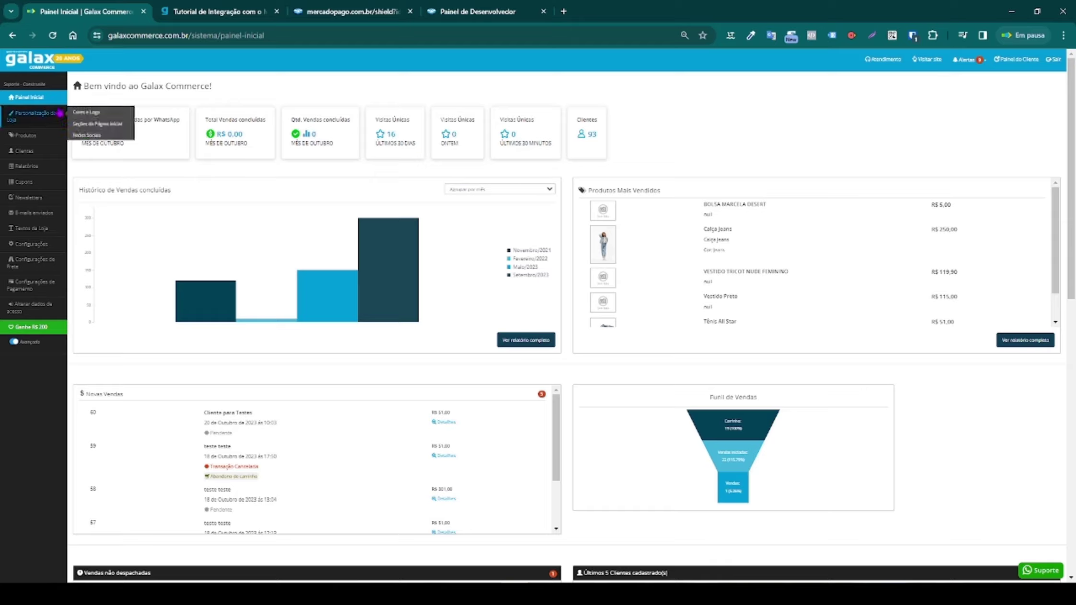
{"action": "mouse_move", "coordinate": [30, 288]}
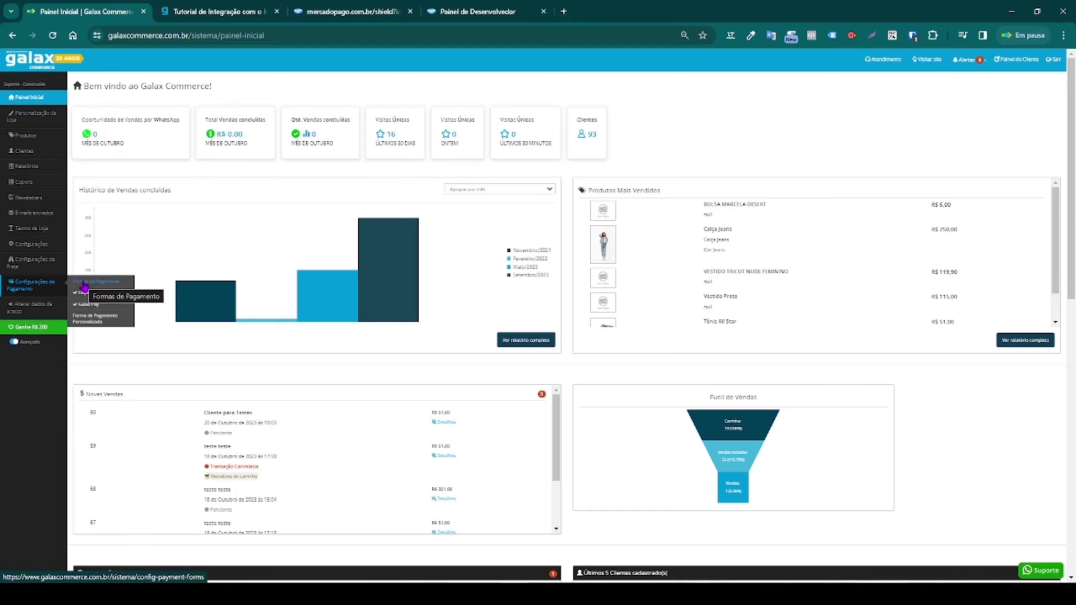
{"action": "left_click", "coordinate": [83, 287]}
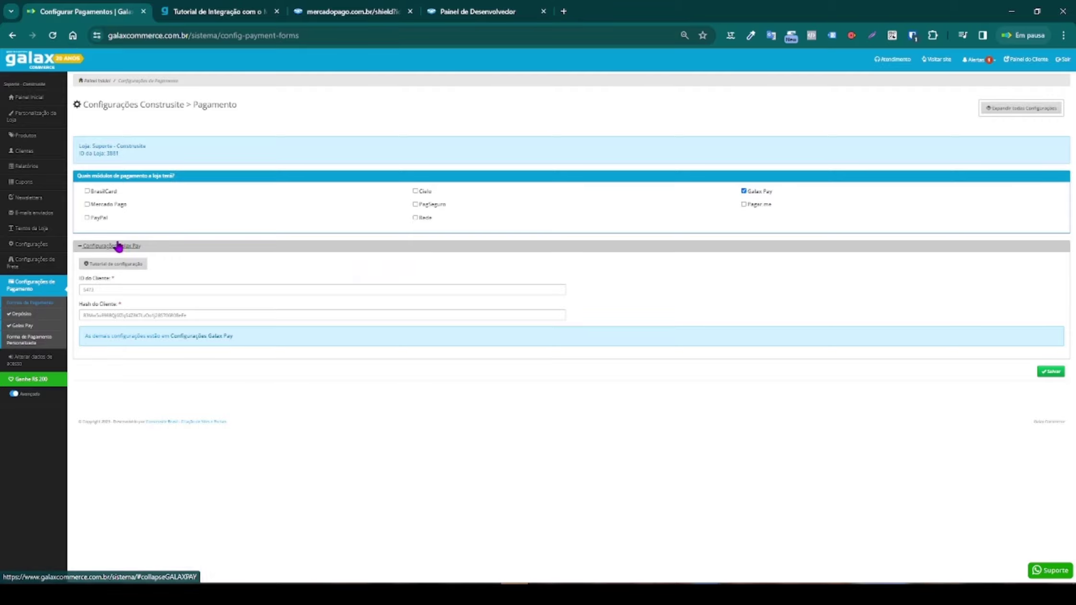
{"action": "left_click", "coordinate": [110, 206]}
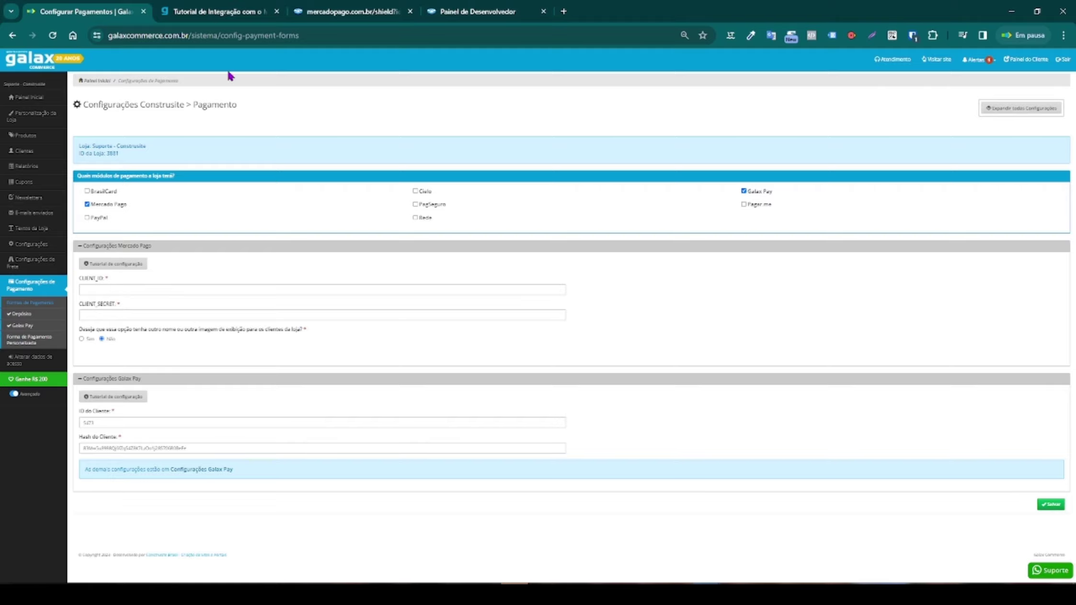
- Follow the integration tutorial's link to the Mercado Pago developer panel and start creating a new application
{"action": "left_click", "coordinate": [218, 12]}
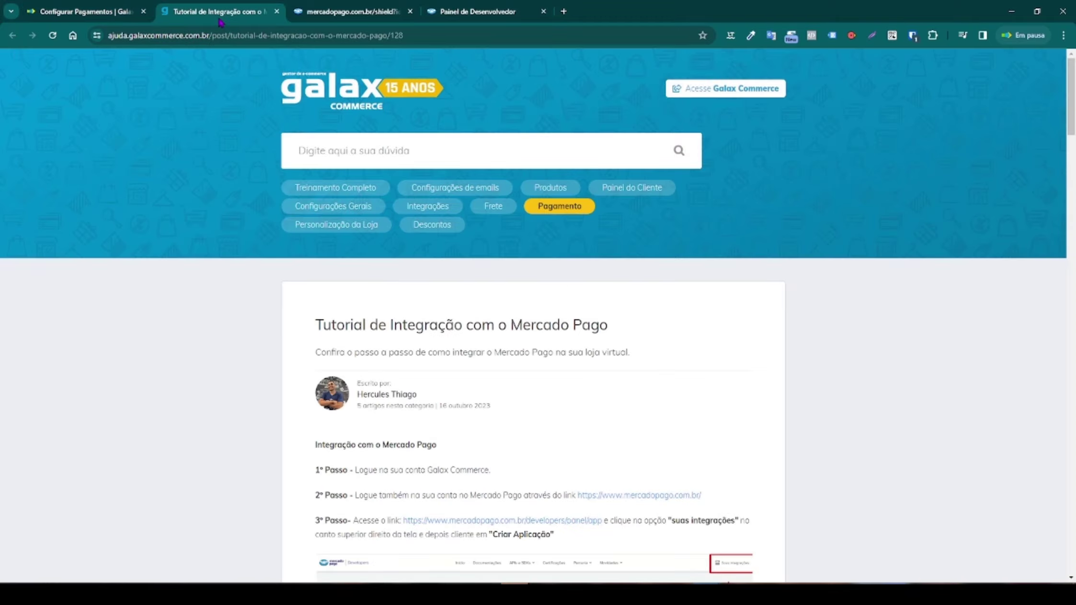
{"action": "scroll", "coordinate": [268, 216], "scroll_direction": "down", "scroll_amount": 3}
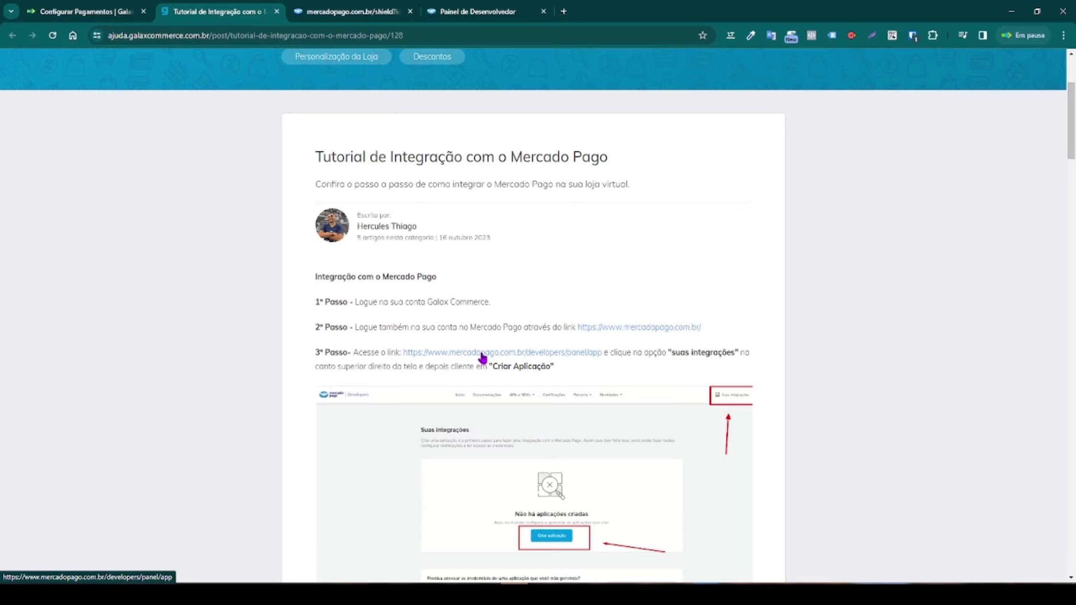
{"action": "left_click", "coordinate": [482, 356]}
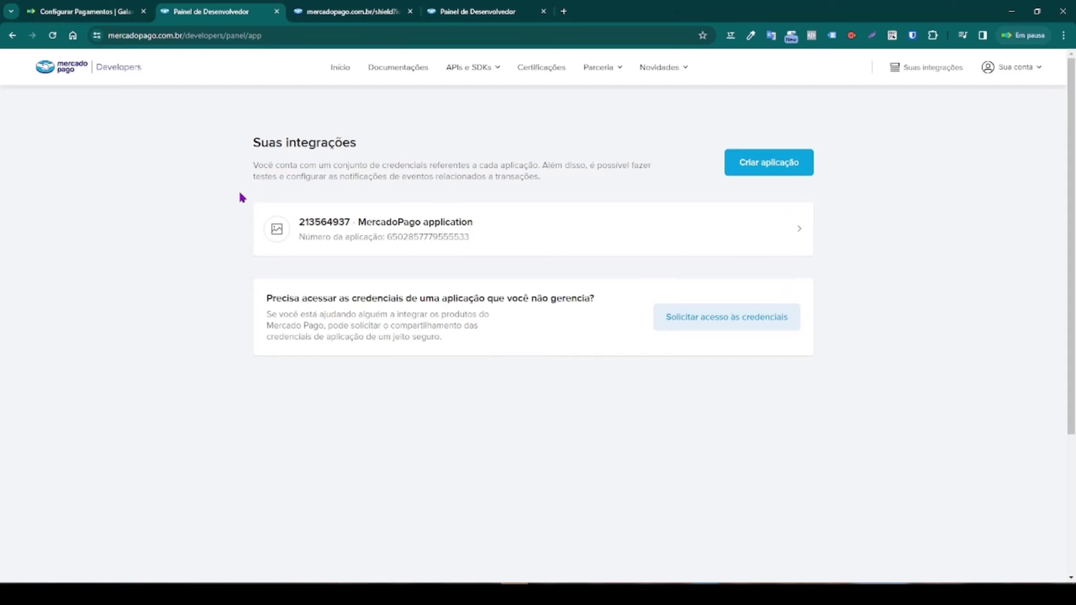
{"action": "left_click", "coordinate": [770, 165]}
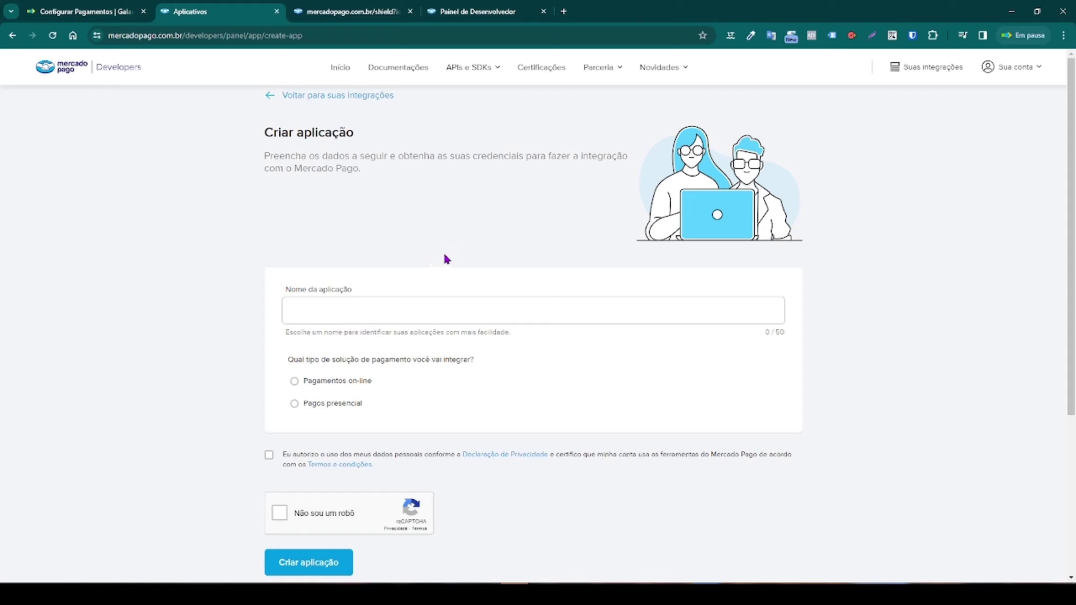
- Name the new application LojaConstrusite-GalaxCommerce
{"action": "left_click", "coordinate": [337, 316]}
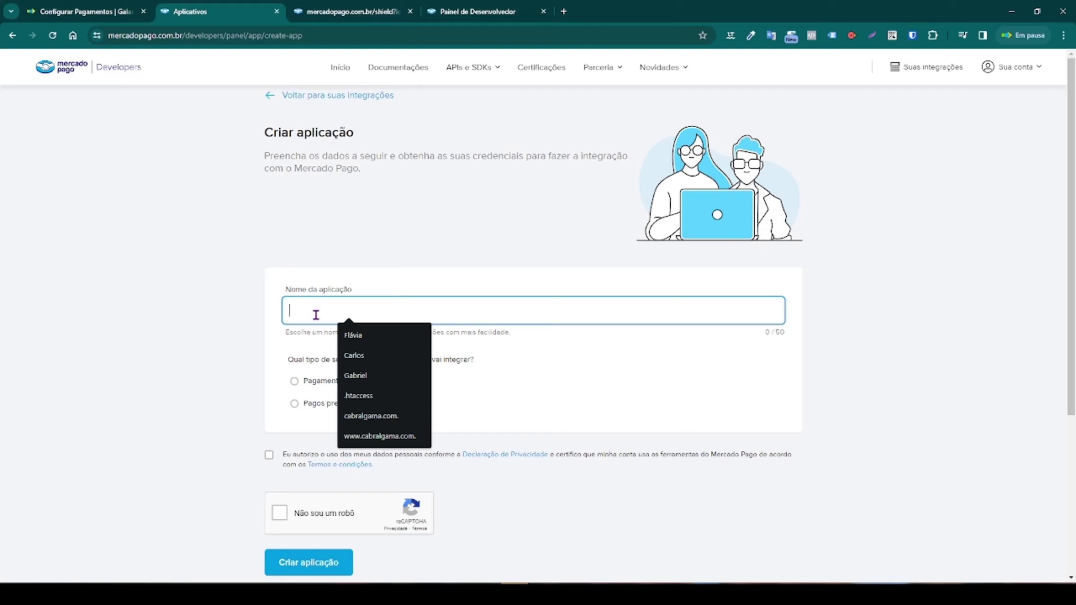
{"action": "type", "text": "Con"}
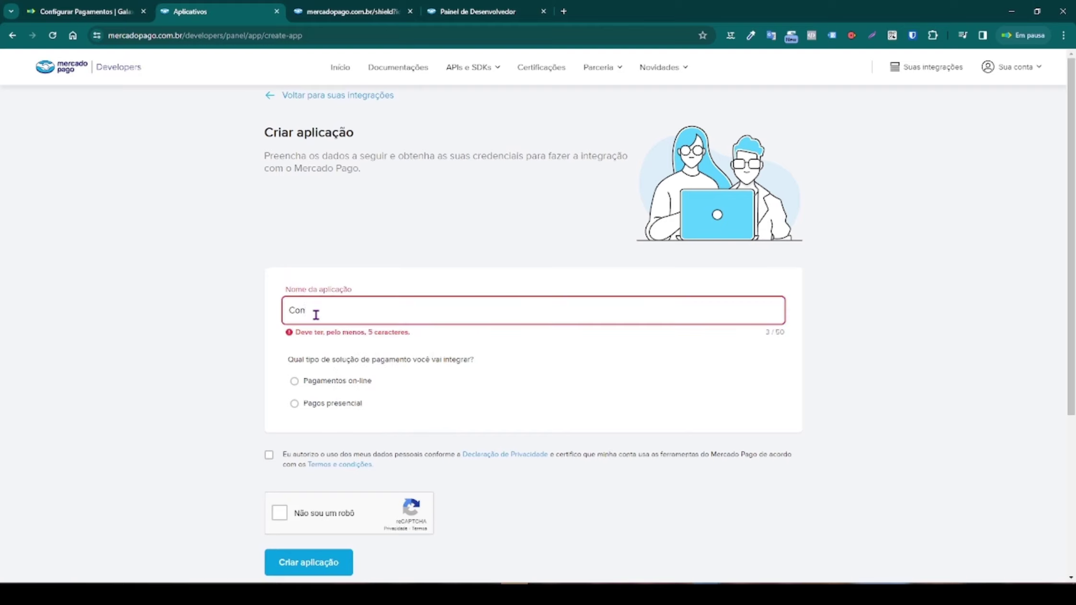
{"action": "key", "text": "BackSpace"}
{"action": "key", "text": "BackSpace"}
{"action": "key", "text": "BackSpace"}
{"action": "type", "text": "LojaCon"}
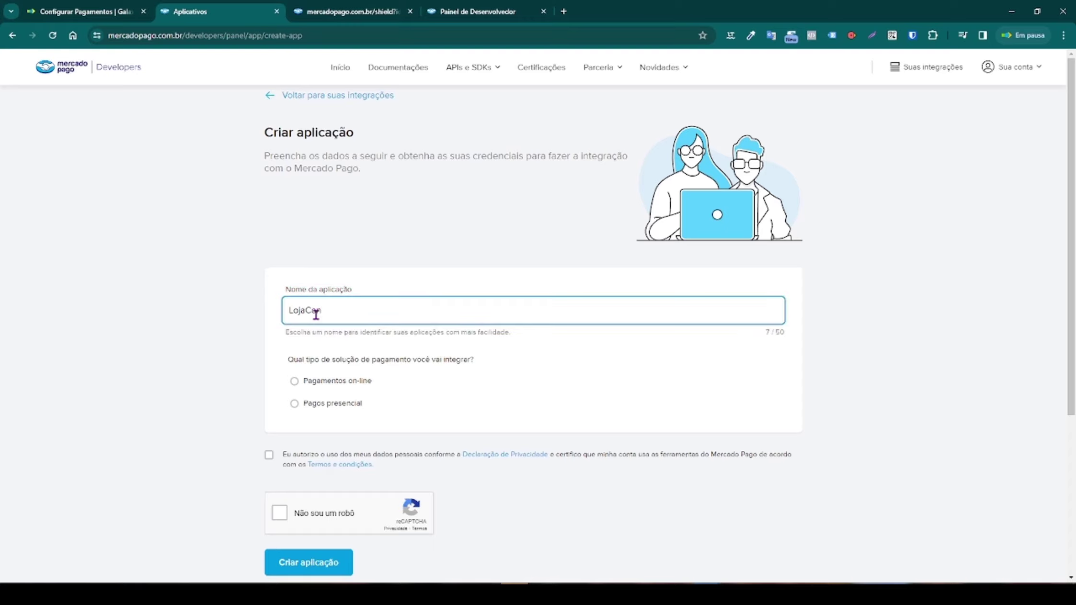
{"action": "type", "text": "strusite"}
{"action": "type", "text": "-GalaxCommerce"}
- Choose Pagamentos on-line as the payment solution and answer Sim to using an e-commerce platform
{"action": "scroll", "coordinate": [471, 258], "scroll_direction": "down", "scroll_amount": 1}
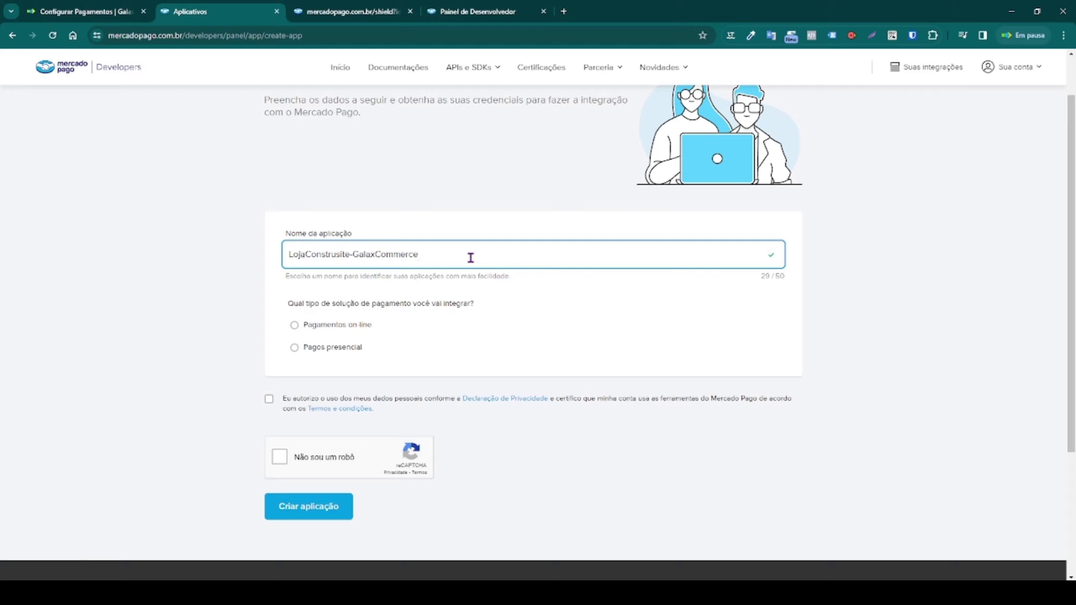
{"action": "left_click", "coordinate": [319, 330]}
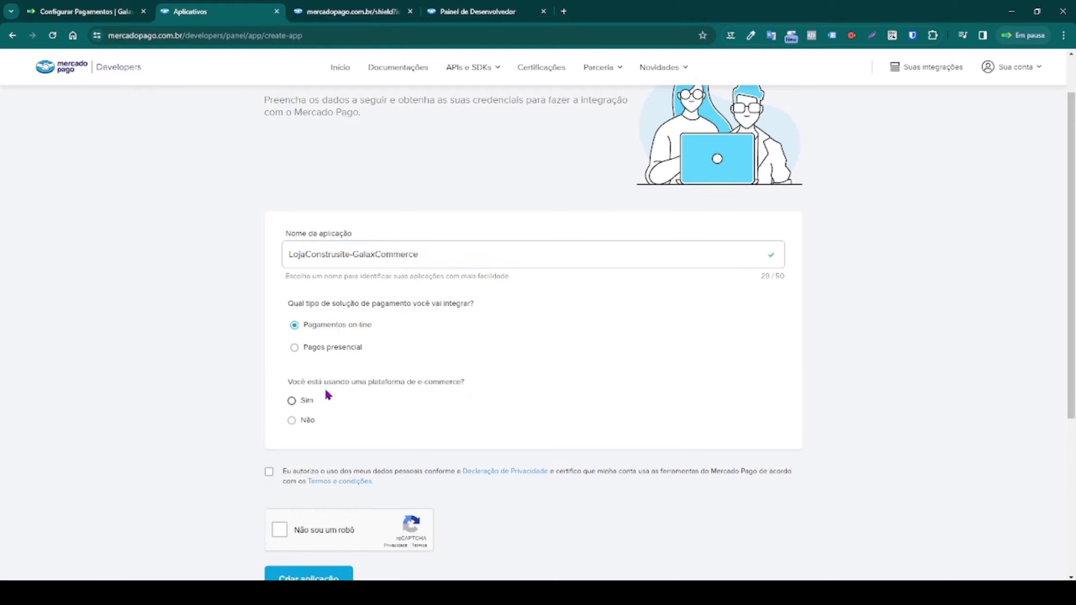
{"action": "left_click", "coordinate": [307, 406]}
{"action": "scroll", "coordinate": [302, 403], "scroll_direction": "down", "scroll_amount": 1}
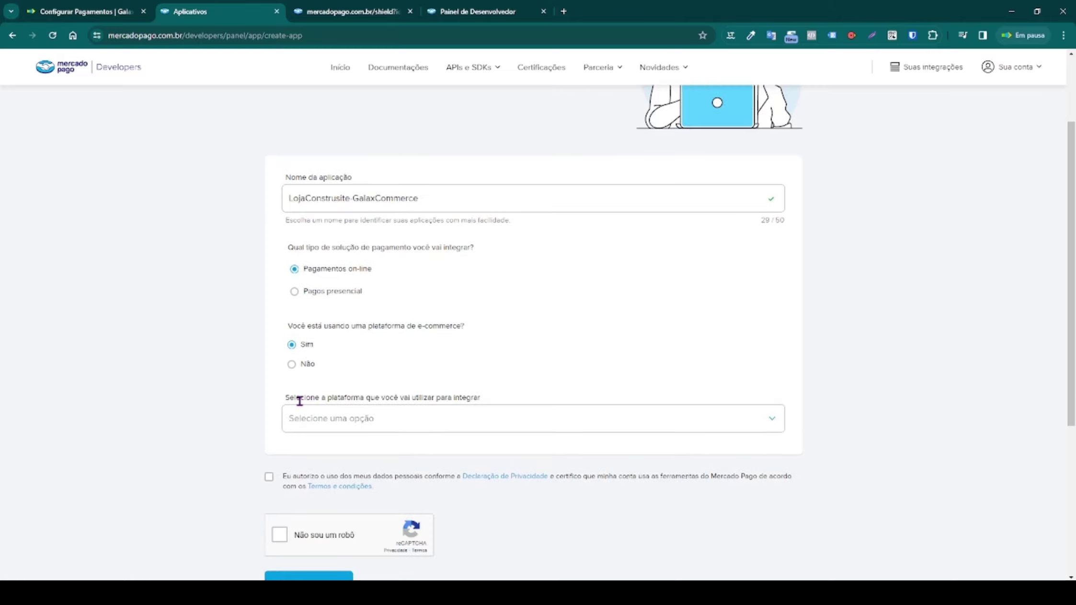
{"action": "scroll", "coordinate": [290, 399], "scroll_direction": "down", "scroll_amount": 3}
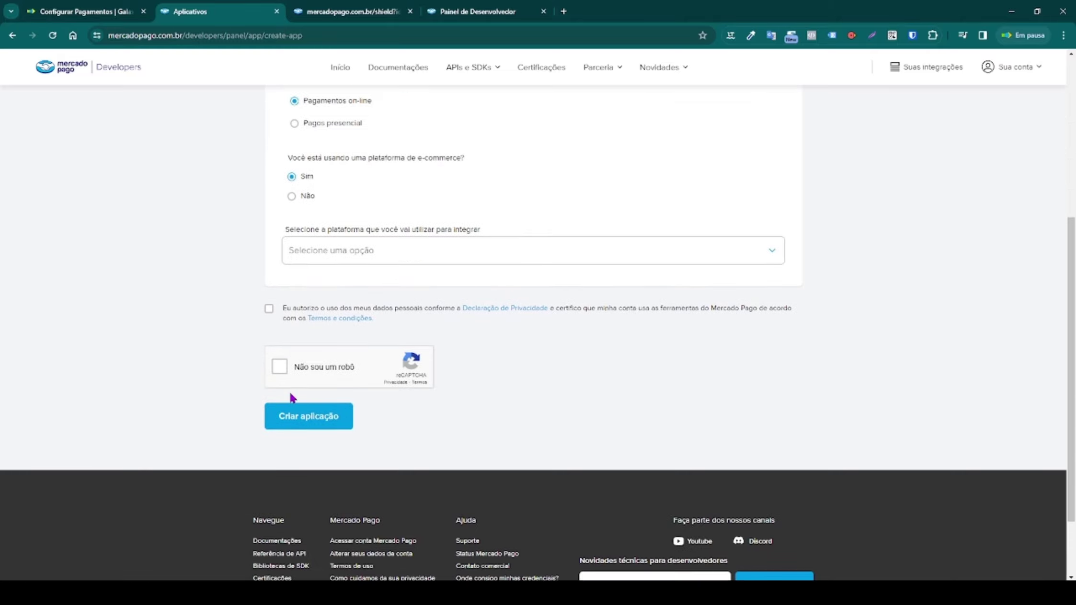
- Select Outrasplataformas as the integration platform and CheckoutPro as the product being integrated
{"action": "left_click", "coordinate": [384, 263]}
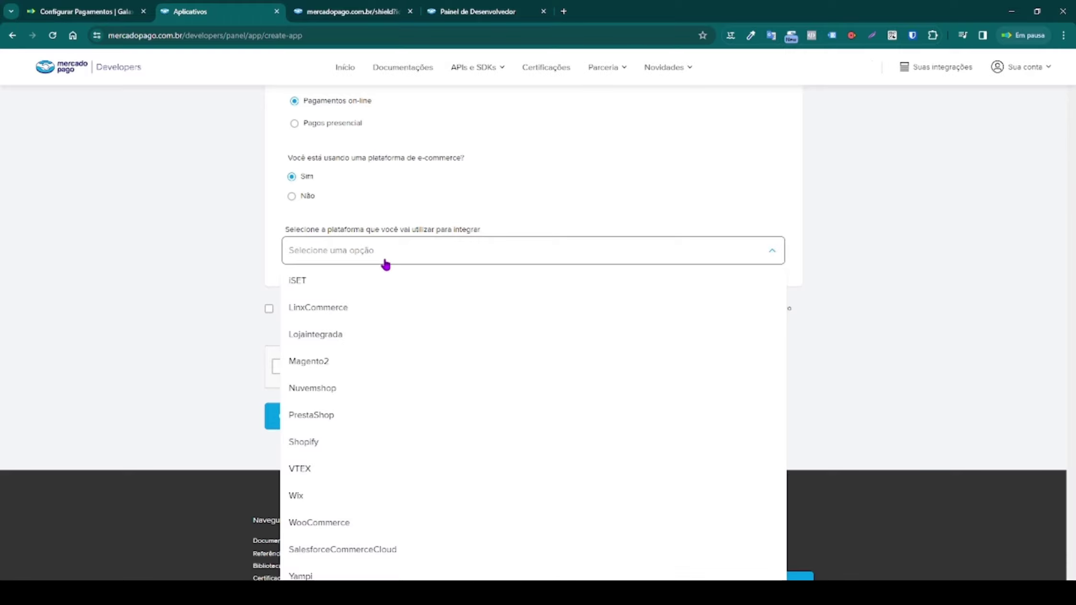
{"action": "left_click", "coordinate": [553, 249]}
{"action": "scroll", "coordinate": [546, 237], "scroll_direction": "down", "scroll_amount": 2}
{"action": "left_click", "coordinate": [510, 166]}
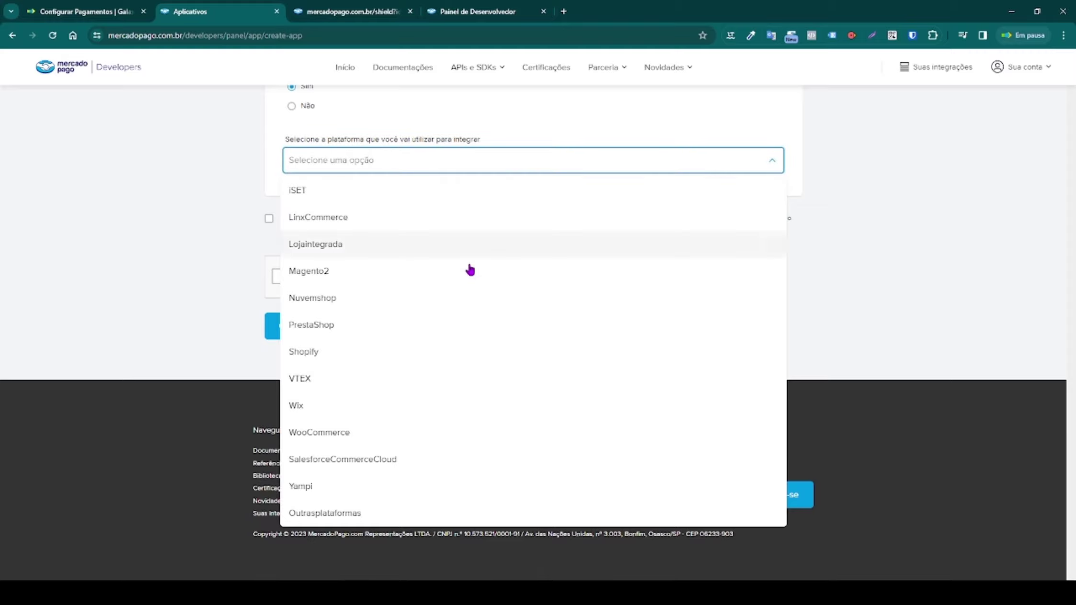
{"action": "left_click", "coordinate": [358, 522]}
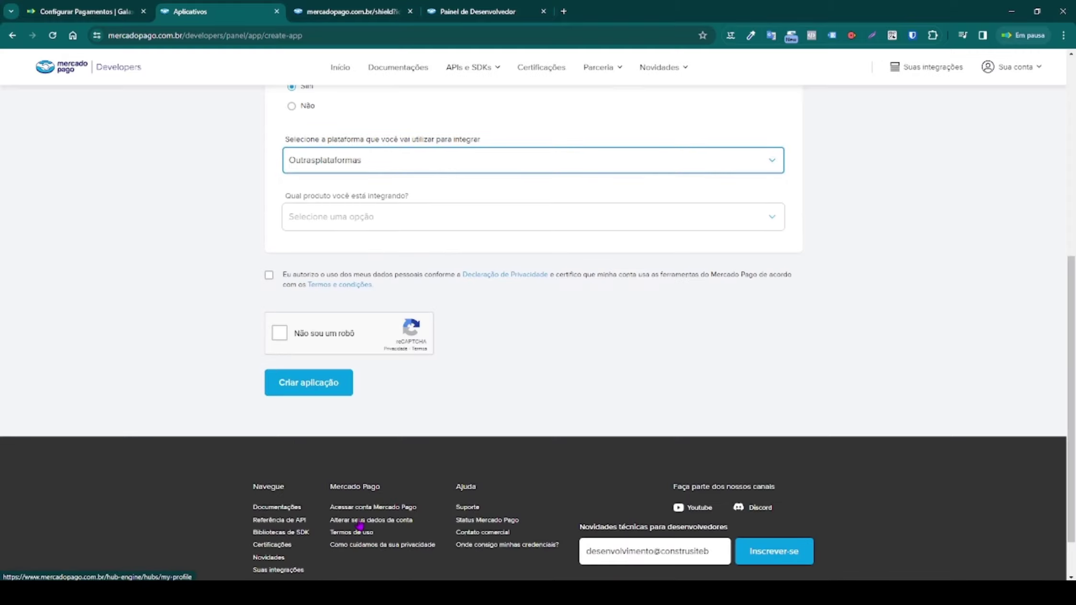
{"action": "left_click", "coordinate": [387, 227]}
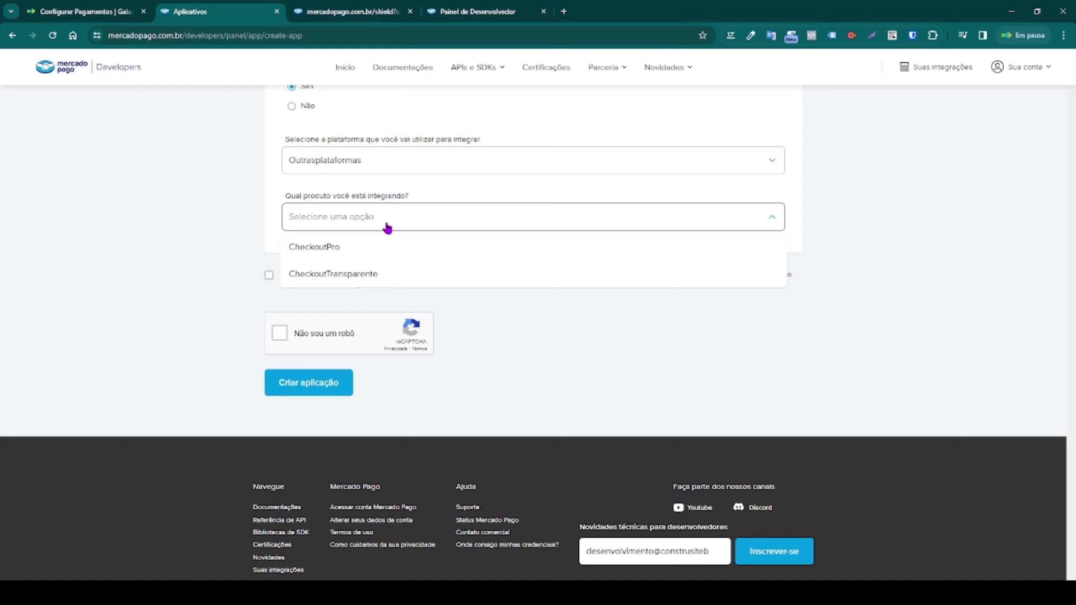
{"action": "left_click", "coordinate": [330, 249]}
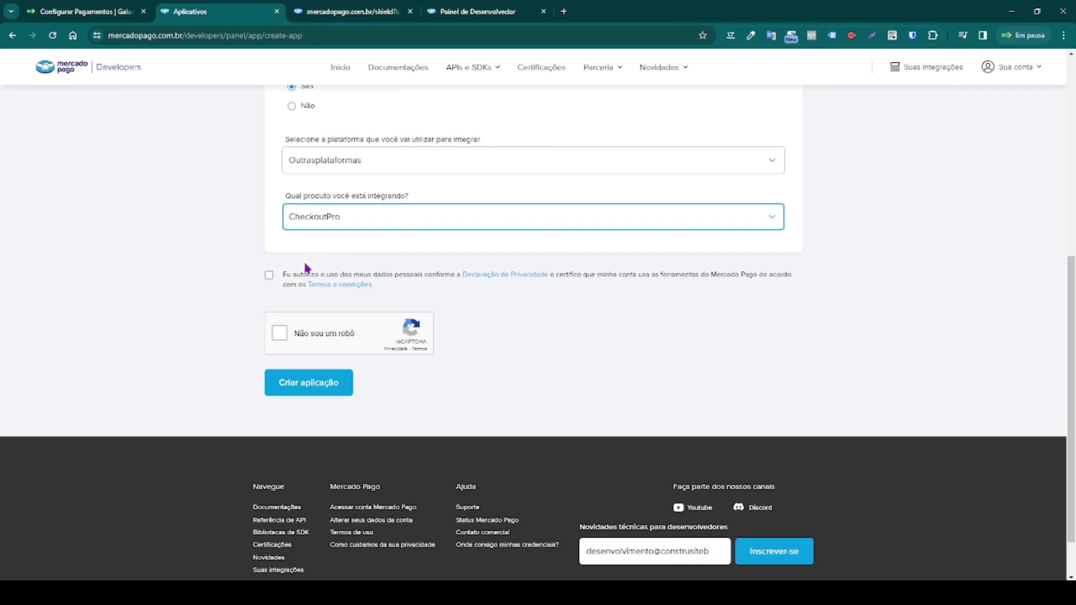
- Authorize the personal data use, complete the bicycle image verification and create the application
{"action": "left_click", "coordinate": [268, 275]}
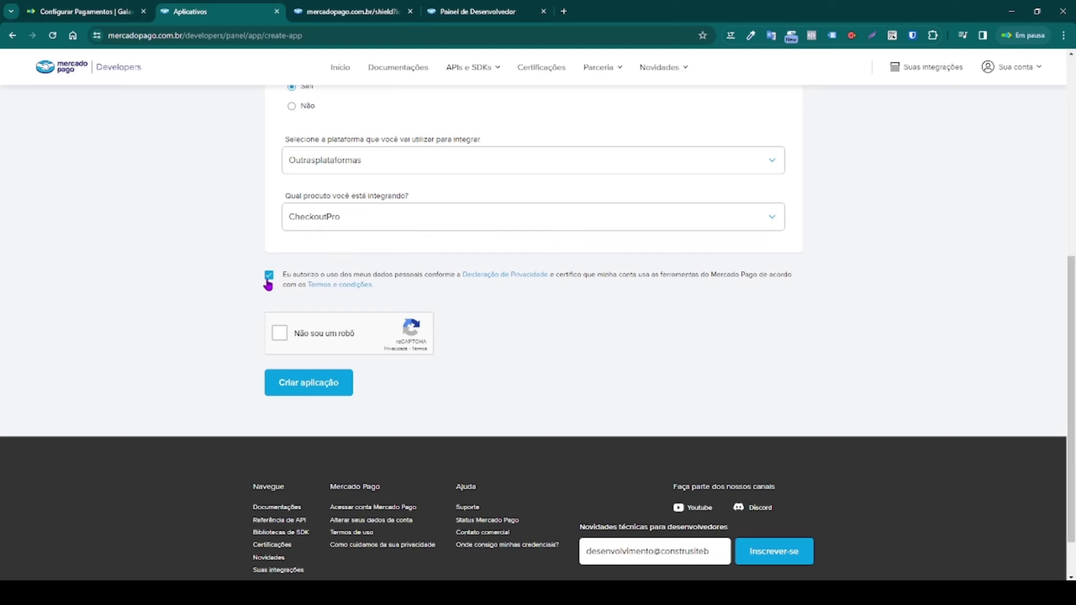
{"action": "left_click", "coordinate": [278, 334]}
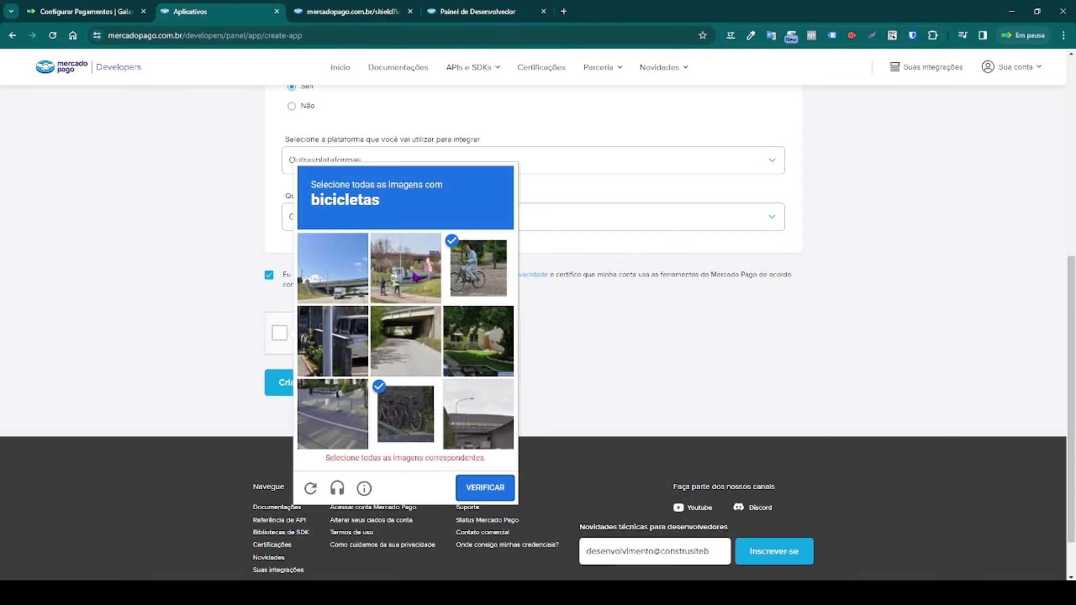
{"action": "left_click", "coordinate": [416, 277]}
{"action": "left_click", "coordinate": [482, 479]}
{"action": "left_click", "coordinate": [298, 384]}
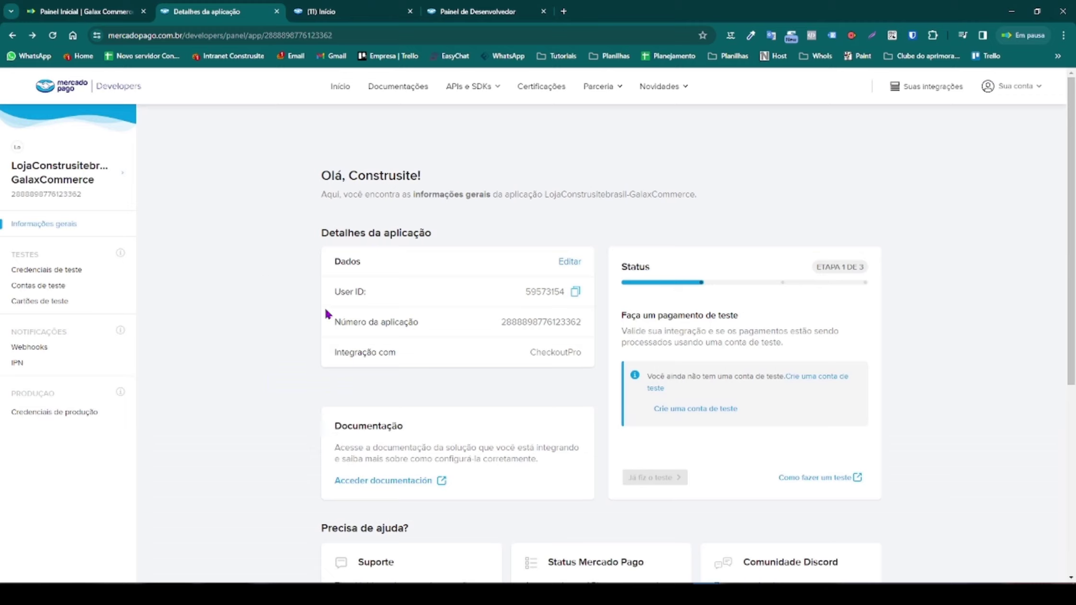
- In the application's production credentials form, set the sector to Outros and the site to construsitebrasil.com.br
{"action": "left_click", "coordinate": [61, 417]}
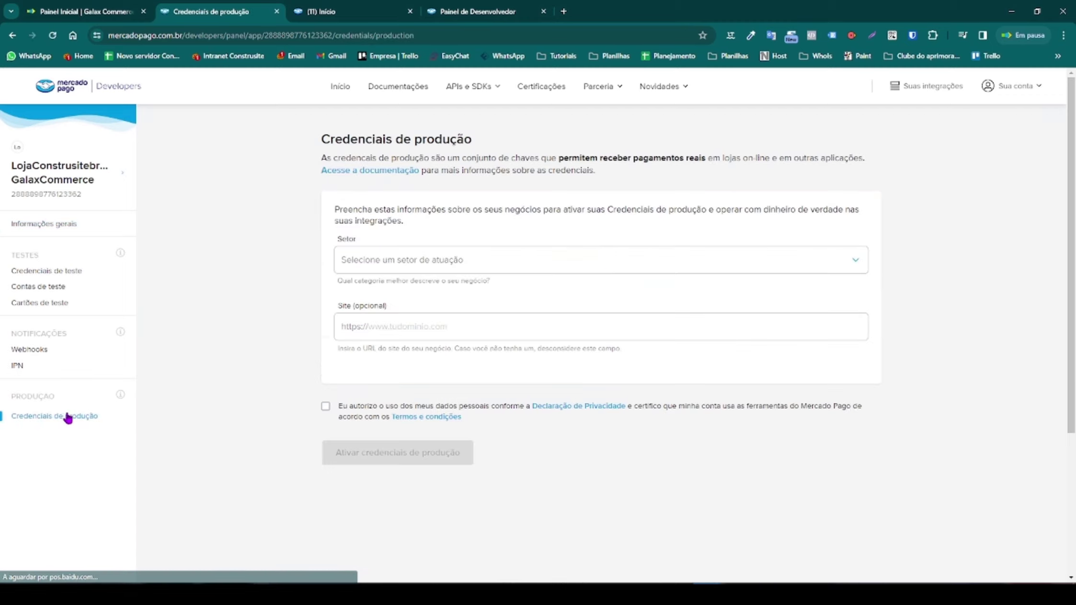
{"action": "left_click", "coordinate": [415, 259]}
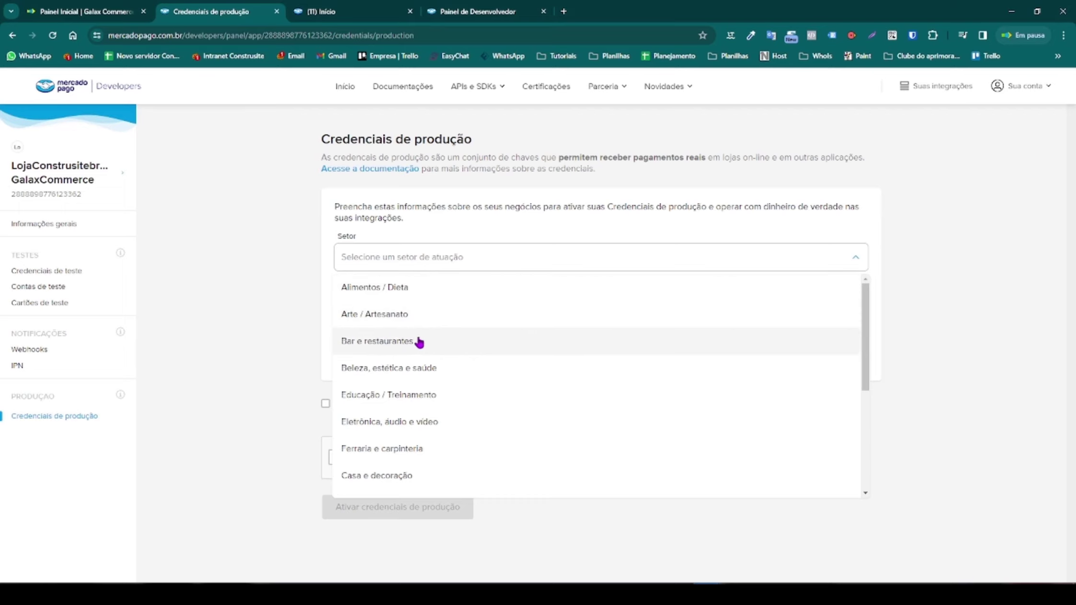
{"action": "scroll", "coordinate": [424, 330], "scroll_direction": "down", "scroll_amount": 5}
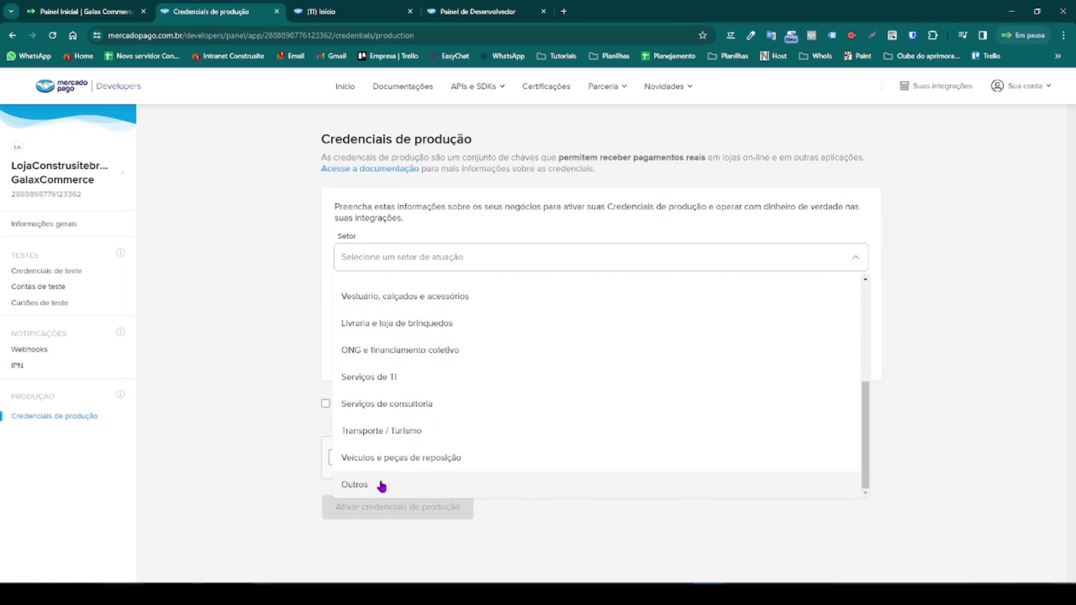
{"action": "left_click", "coordinate": [388, 488]}
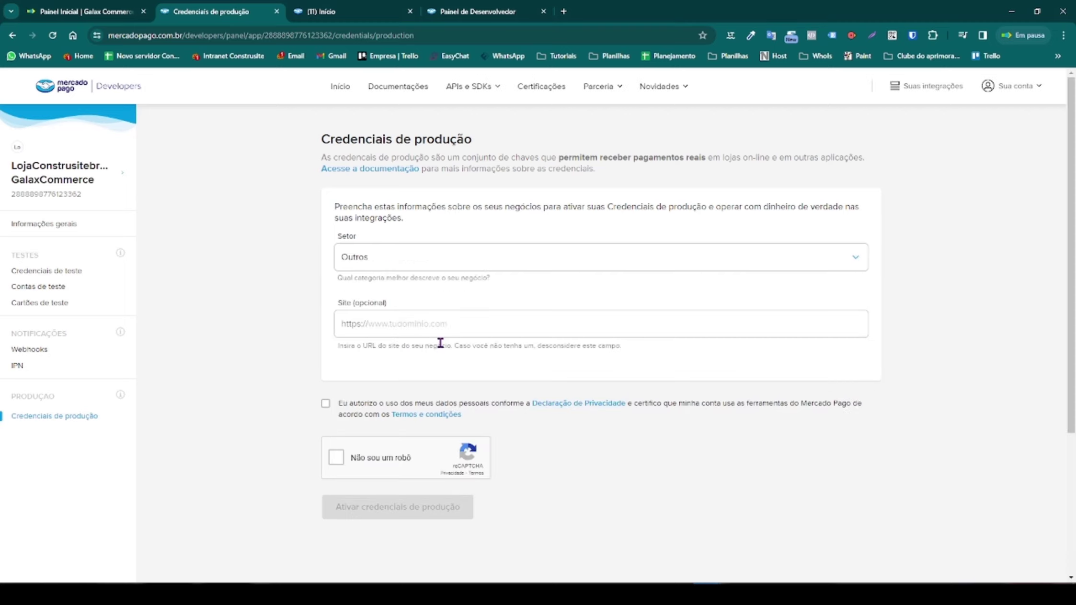
{"action": "left_click", "coordinate": [416, 329]}
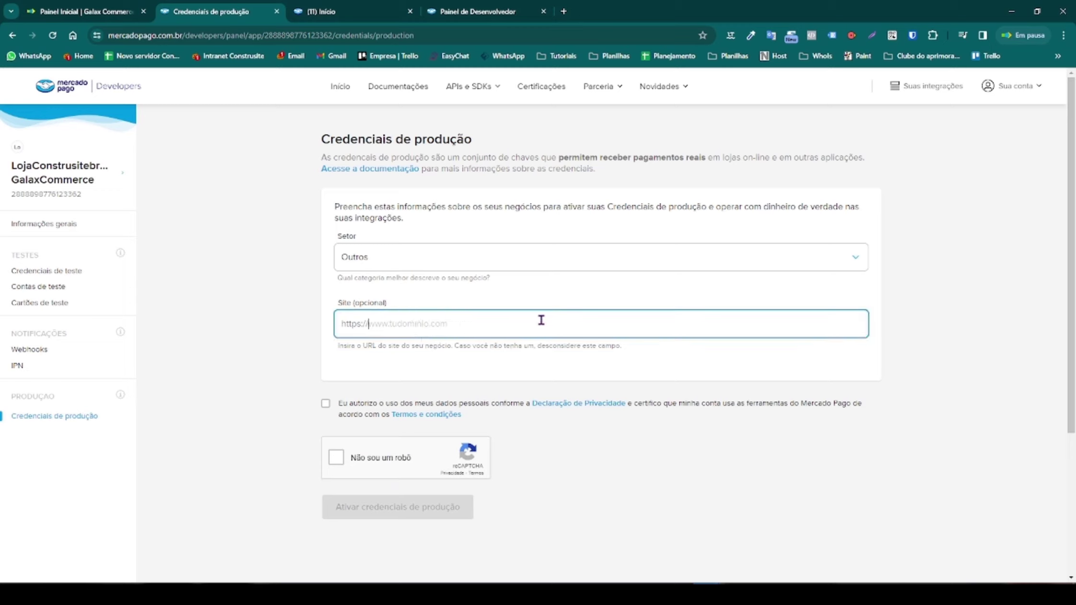
{"action": "type", "text": "constru"}
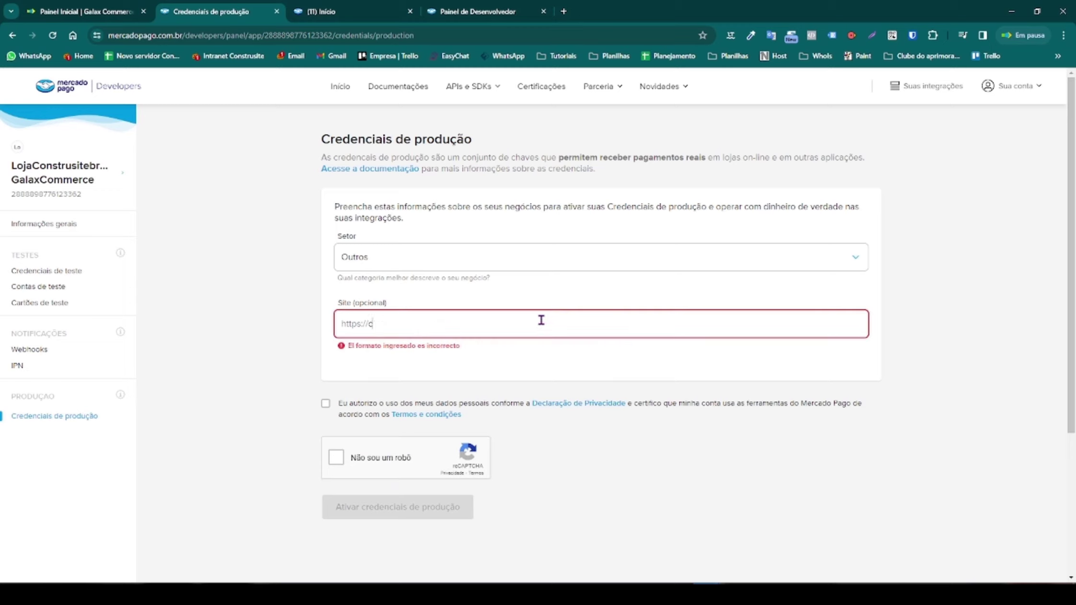
{"action": "type", "text": "sitebrasil.com.br"}
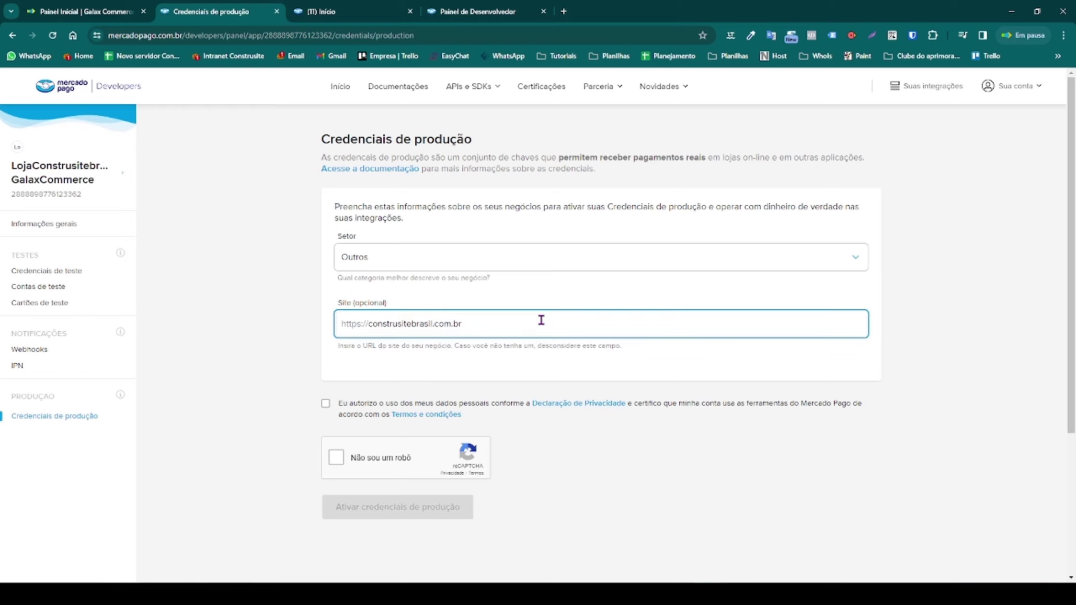
- Accept the data use terms, complete the crosswalk image verification and activate the production credentials
{"action": "left_click", "coordinate": [326, 408]}
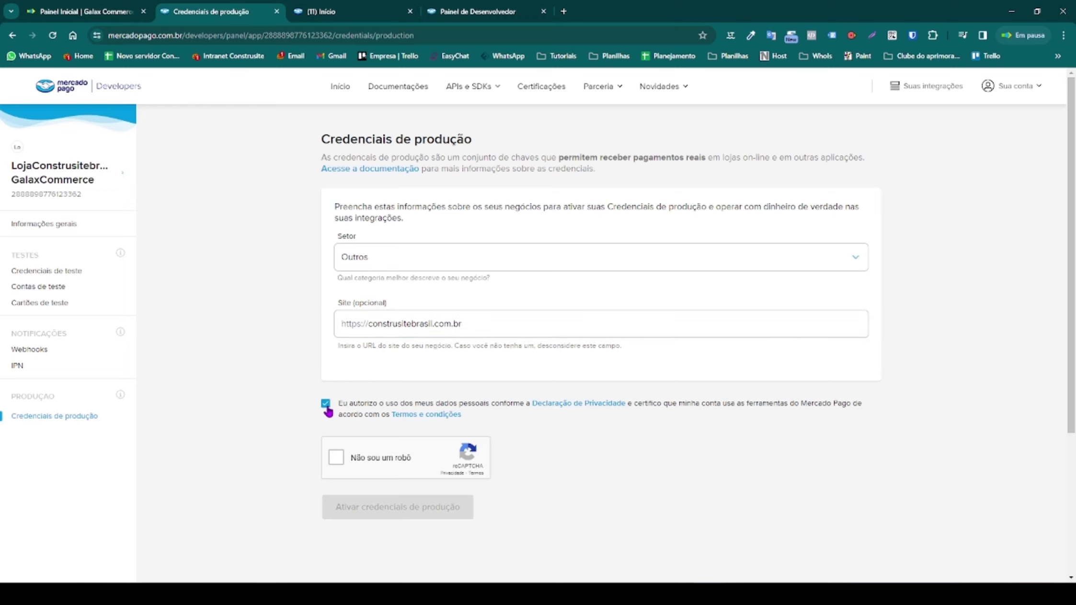
{"action": "left_click", "coordinate": [335, 458]}
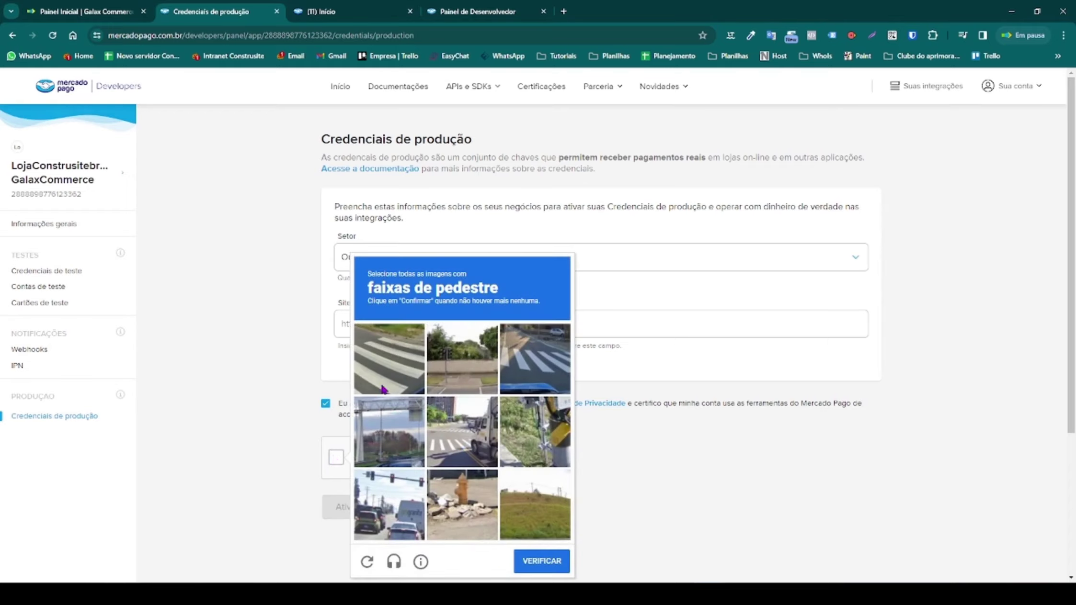
{"action": "left_click", "coordinate": [389, 360]}
{"action": "left_click", "coordinate": [462, 431]}
{"action": "left_click", "coordinate": [535, 360]}
{"action": "left_click", "coordinate": [535, 561]}
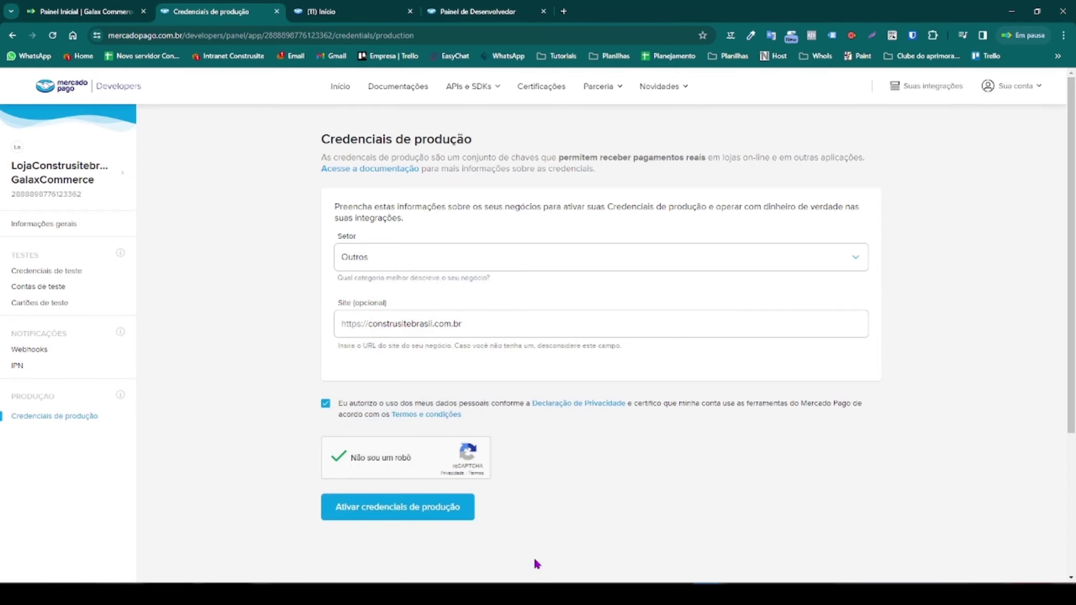
{"action": "left_click", "coordinate": [413, 513]}
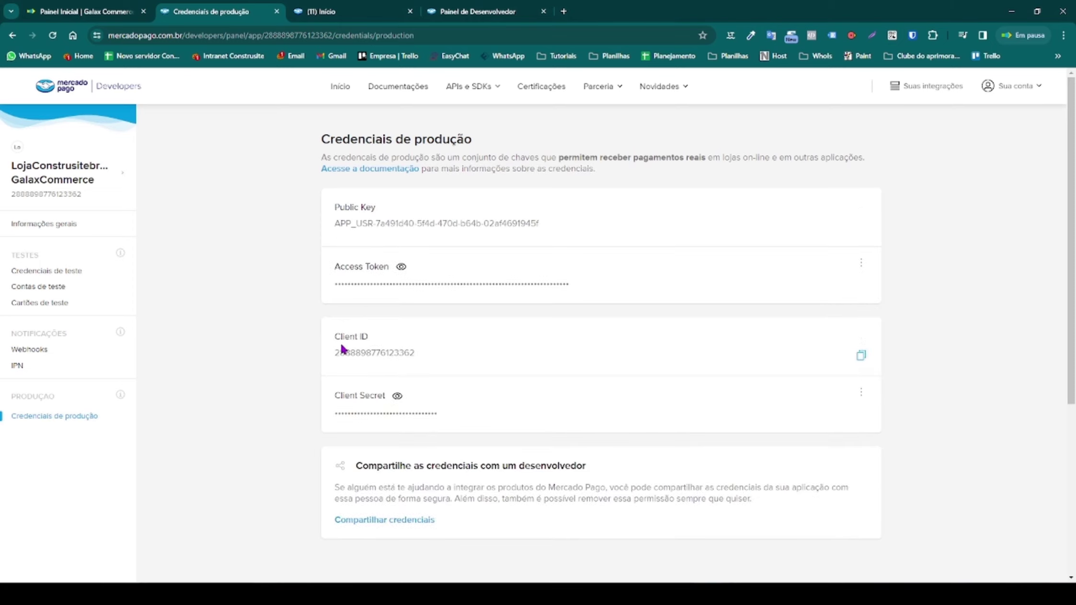
- Copy the application's Client ID from the Mercado Pago production credentials into the CLIENT_ID field of the Galax Commerce payment settings
{"action": "mouse_move", "coordinate": [353, 408]}
{"action": "left_click_drag", "start_coordinate": [414, 354], "coordinate": [334, 362]}
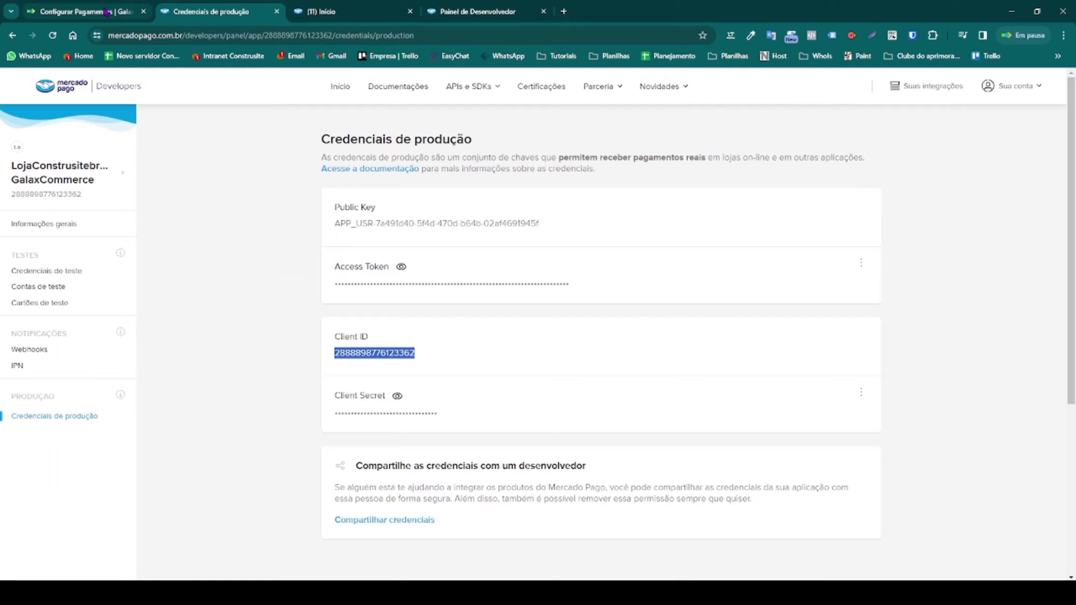
{"action": "key", "text": "ctrl+Page_Up"}
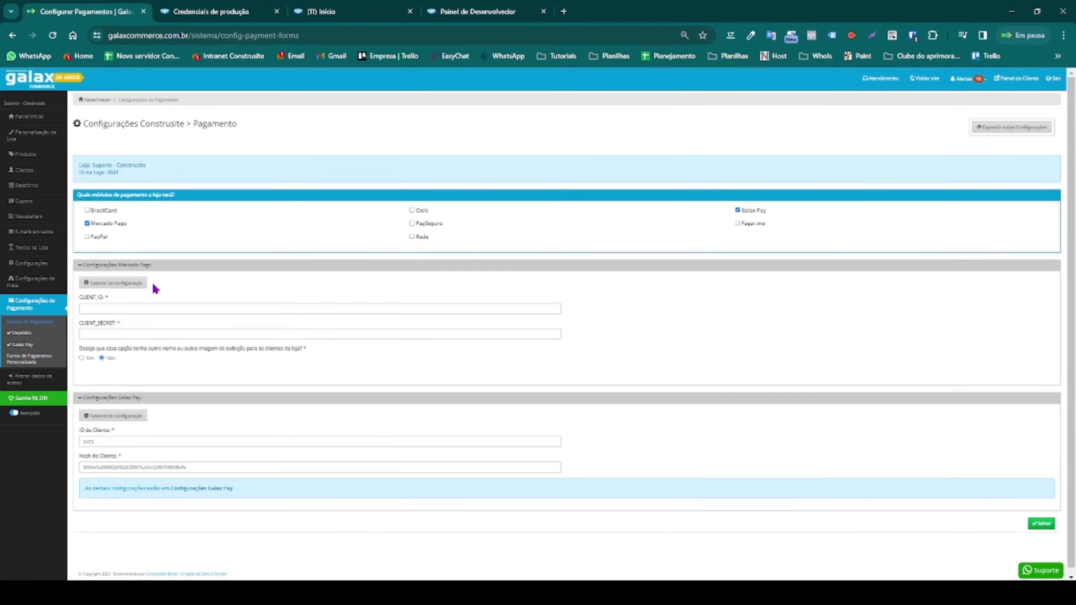
{"action": "left_click", "coordinate": [125, 308]}
{"action": "key", "text": "ctrl+v"}
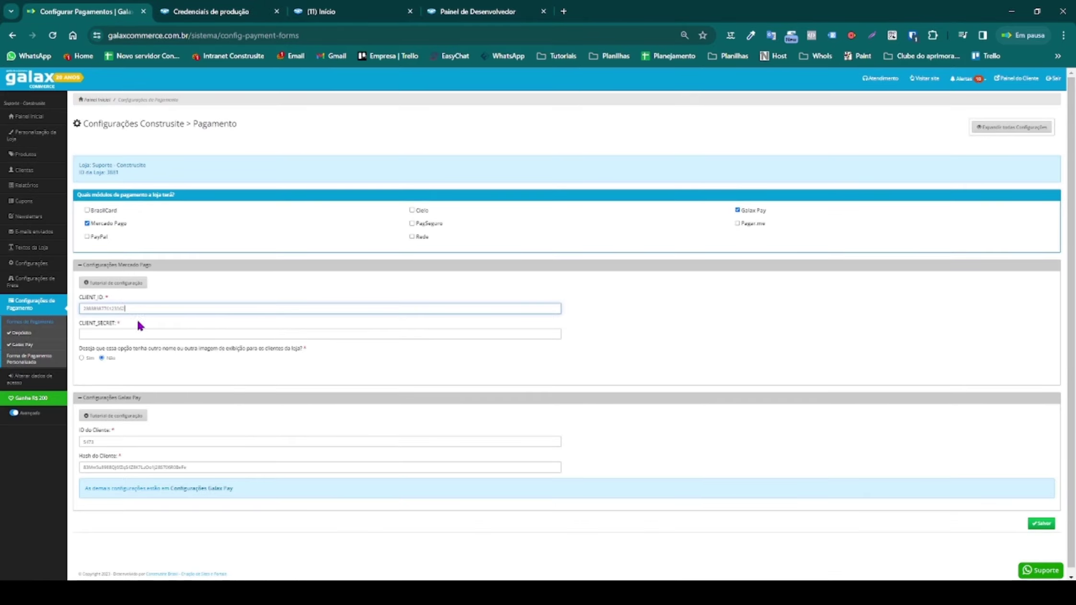
- Reveal the Client Secret in Mercado Pago, copy it into the Galax Commerce CLIENT_SECRET field and save the payment settings
{"action": "left_click", "coordinate": [125, 333]}
{"action": "left_click", "coordinate": [211, 11]}
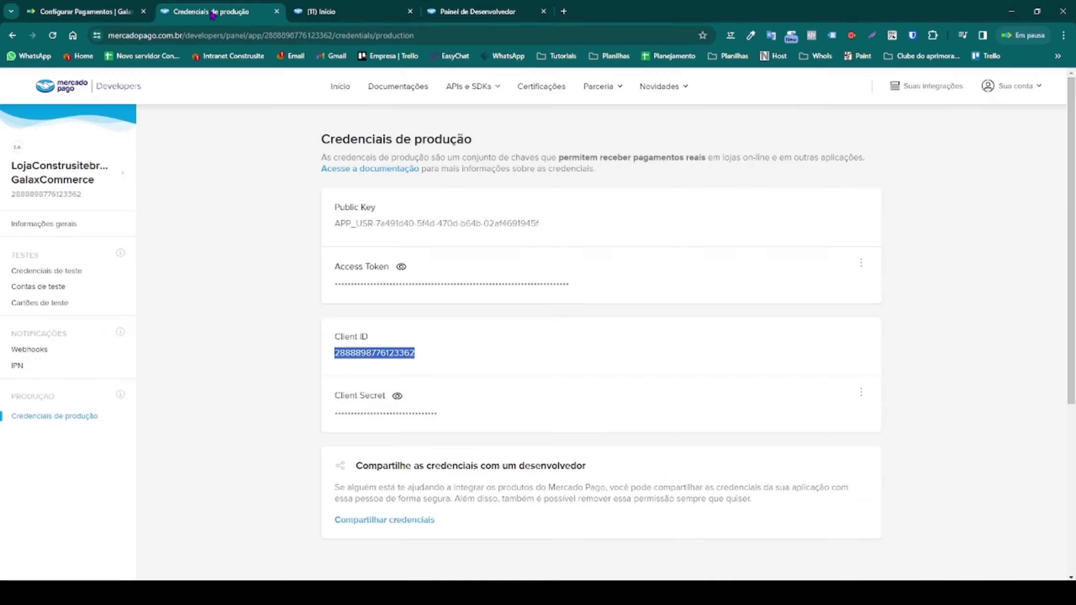
{"action": "left_click", "coordinate": [398, 398]}
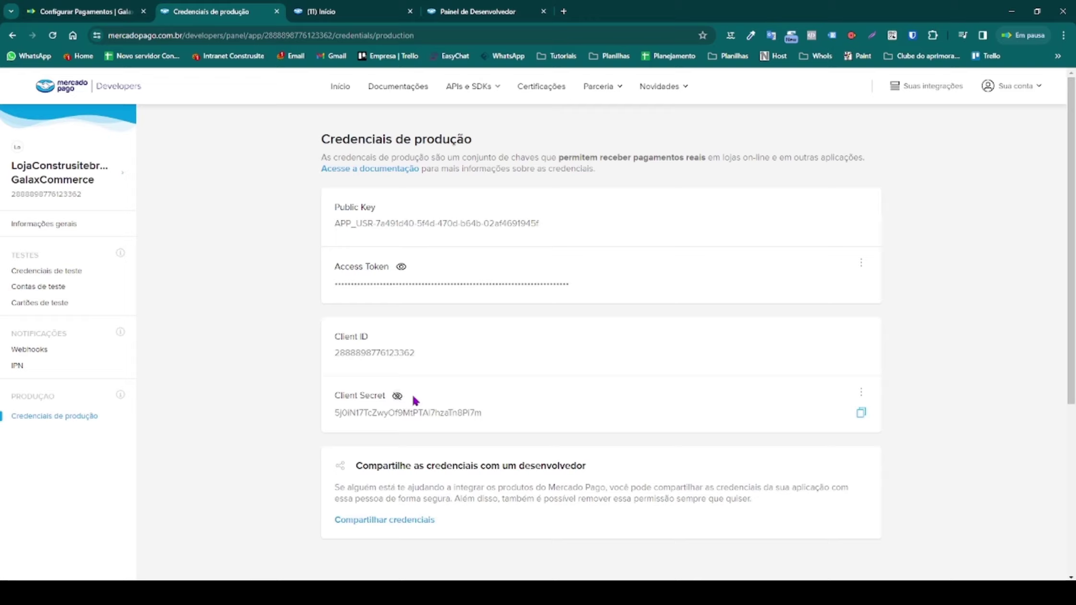
{"action": "left_click_drag", "start_coordinate": [480, 412], "coordinate": [337, 424]}
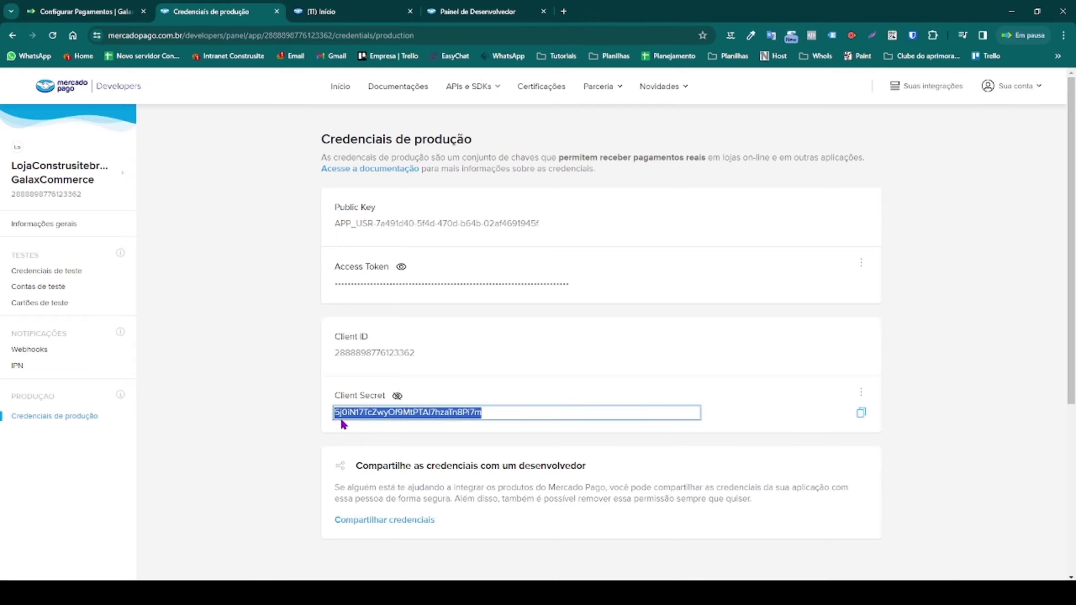
{"action": "left_click", "coordinate": [115, 12]}
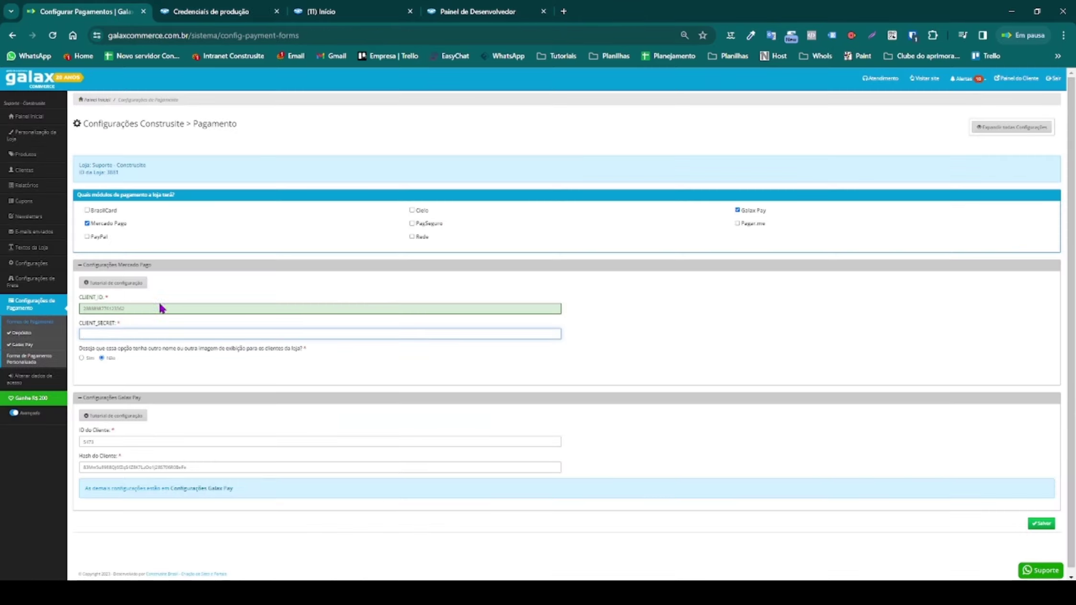
{"action": "left_click", "coordinate": [130, 331]}
{"action": "key", "text": "ctrl+v"}
{"action": "left_click", "coordinate": [1041, 524]}
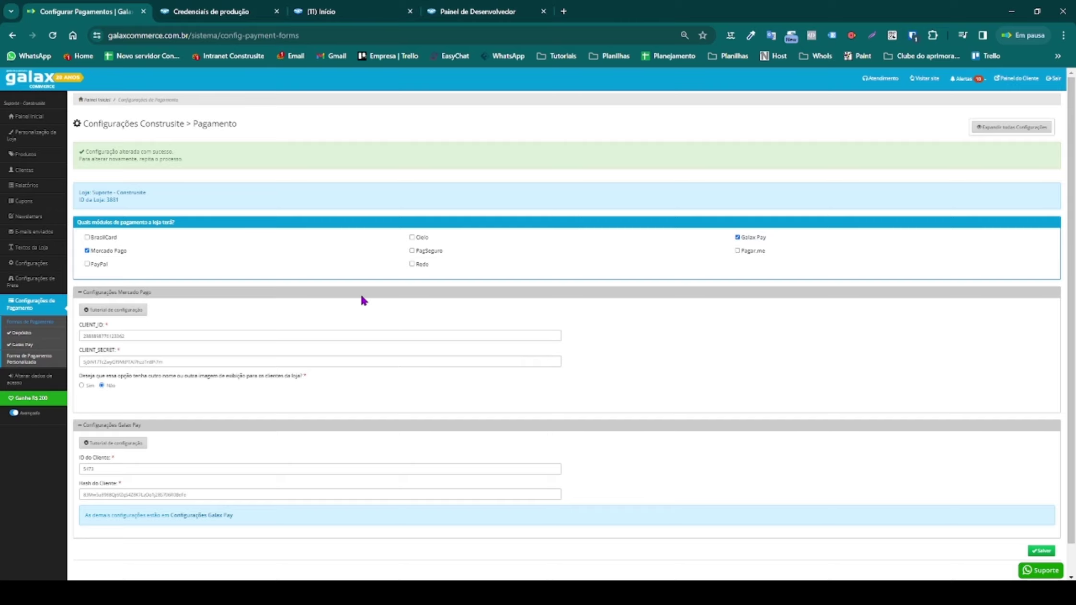
{"action": "left_click", "coordinate": [219, 13]}
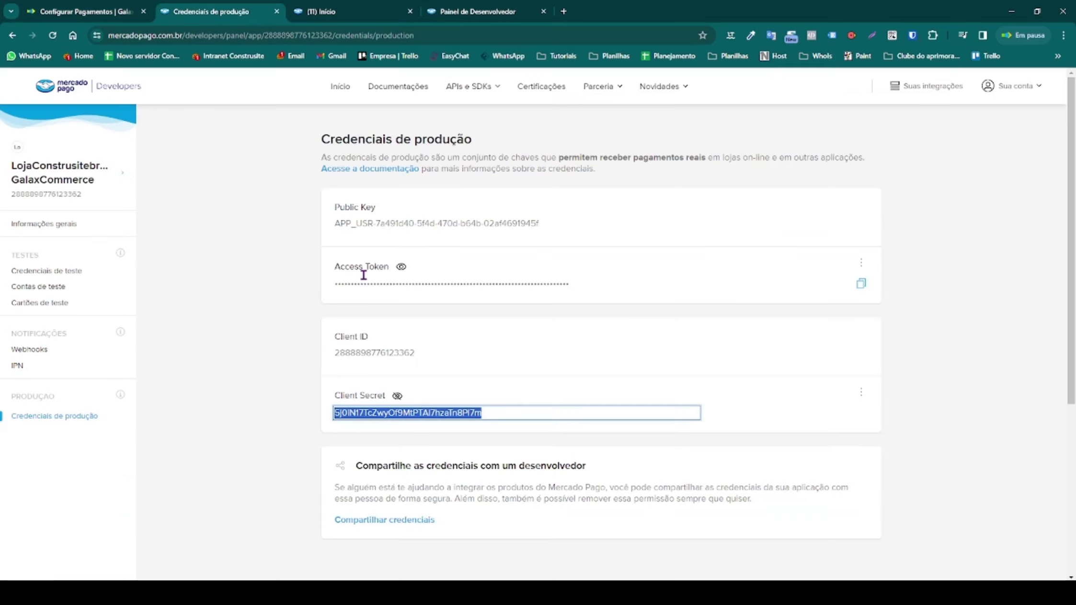
{"action": "left_click", "coordinate": [286, 244]}
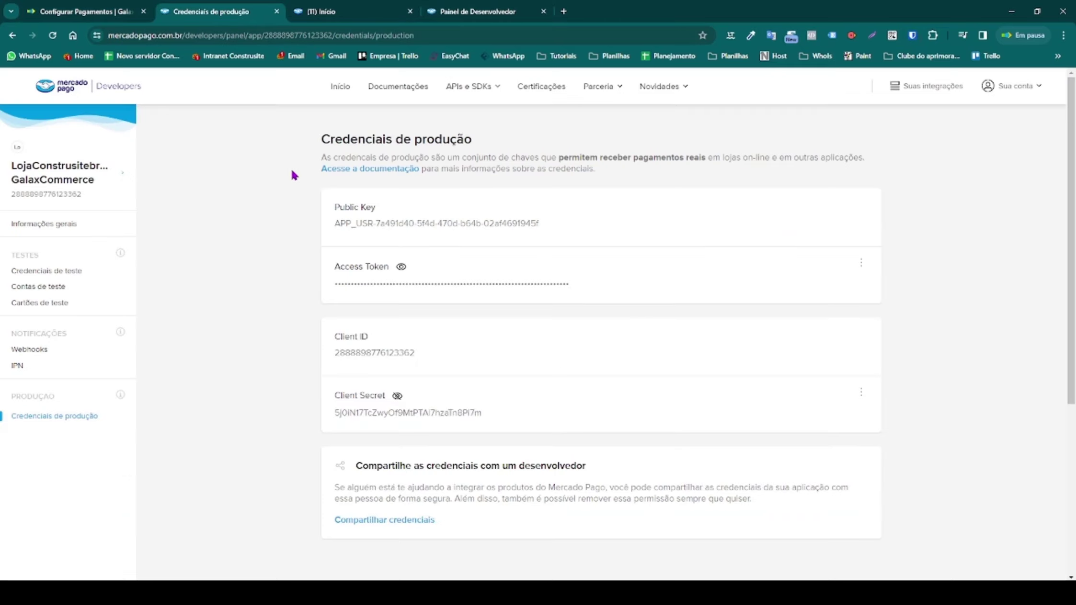
{"action": "left_click", "coordinate": [25, 353]}
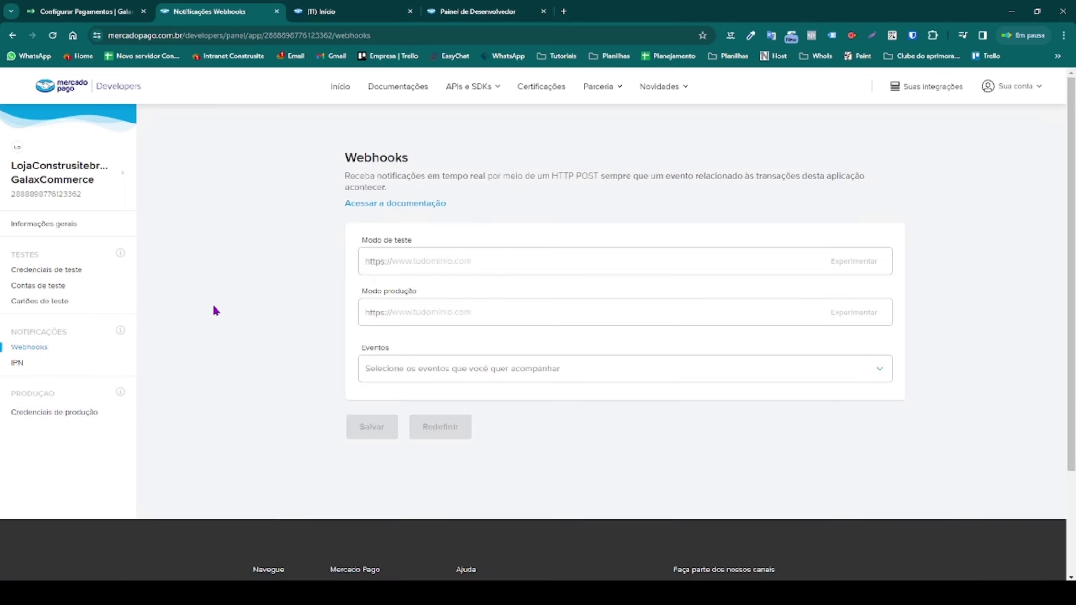
{"action": "left_click", "coordinate": [391, 313]}
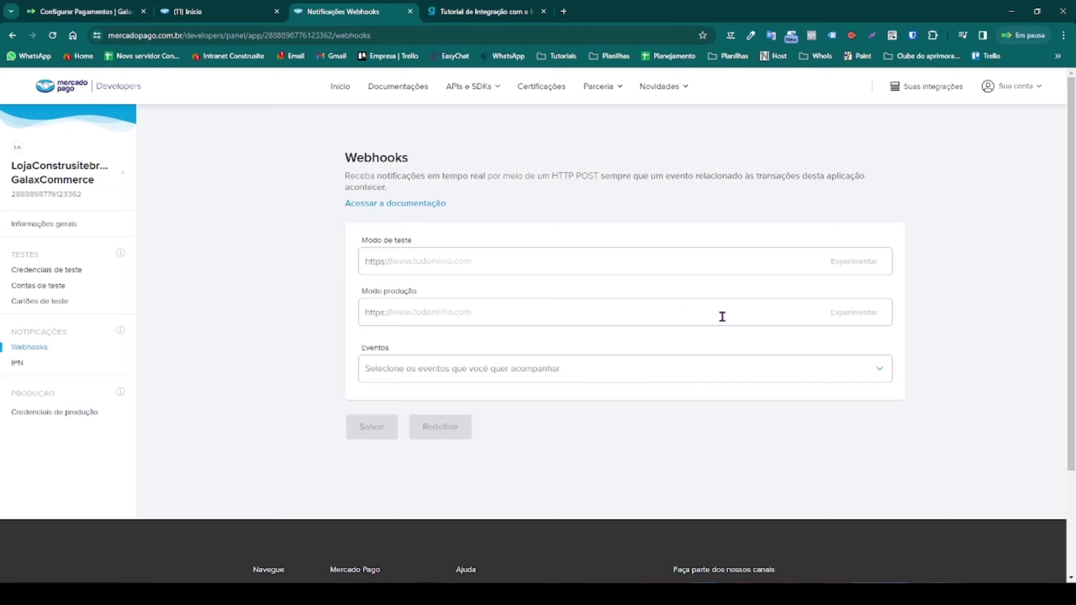
{"action": "left_click", "coordinate": [509, 13]}
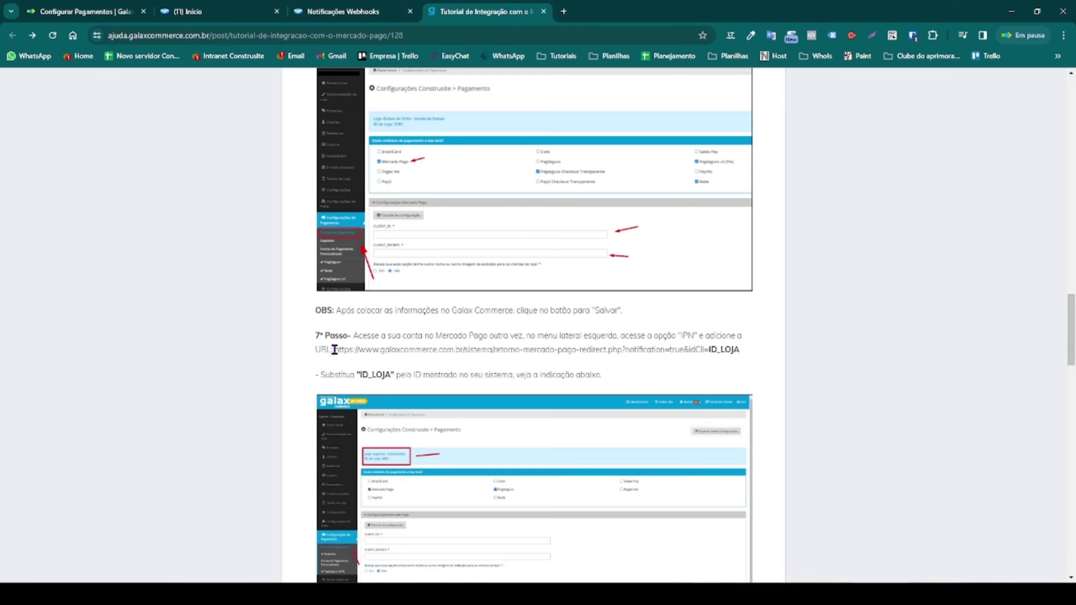
{"action": "left_click_drag", "start_coordinate": [335, 350], "coordinate": [738, 353]}
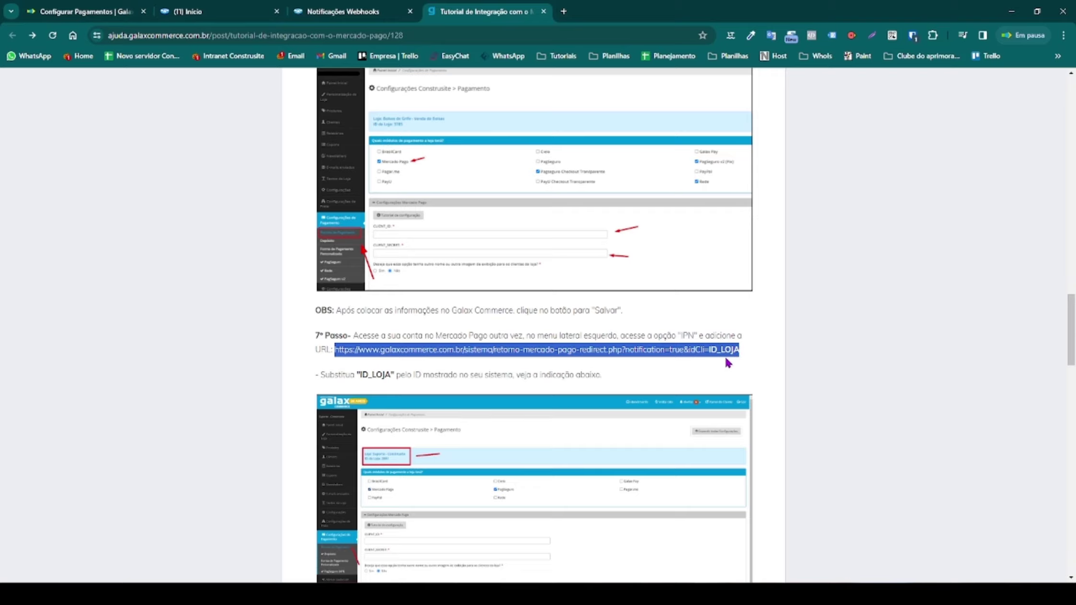
{"action": "left_click", "coordinate": [364, 12]}
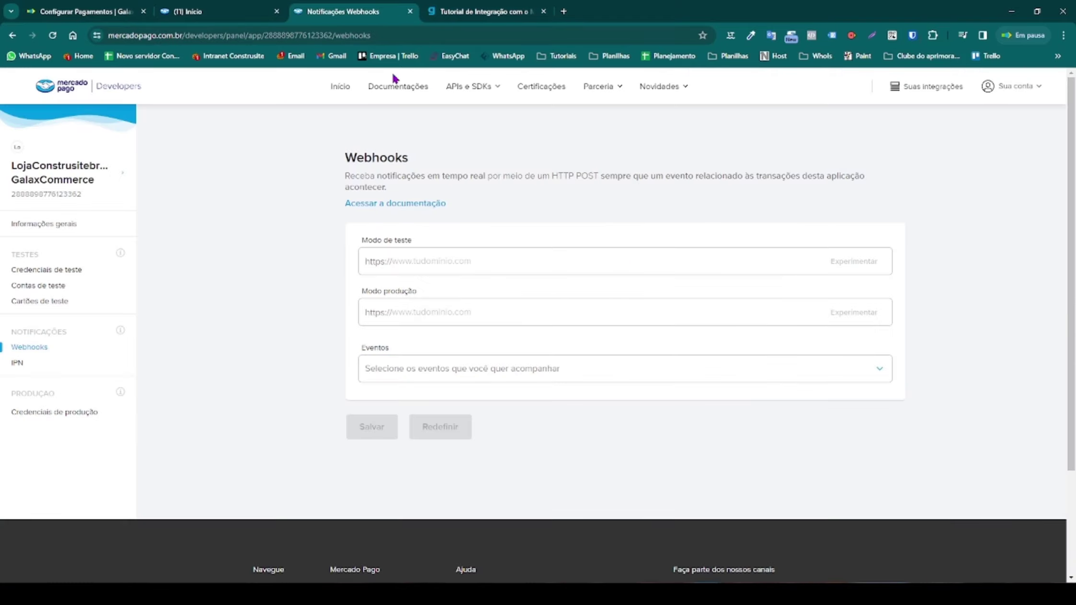
{"action": "left_click", "coordinate": [456, 312]}
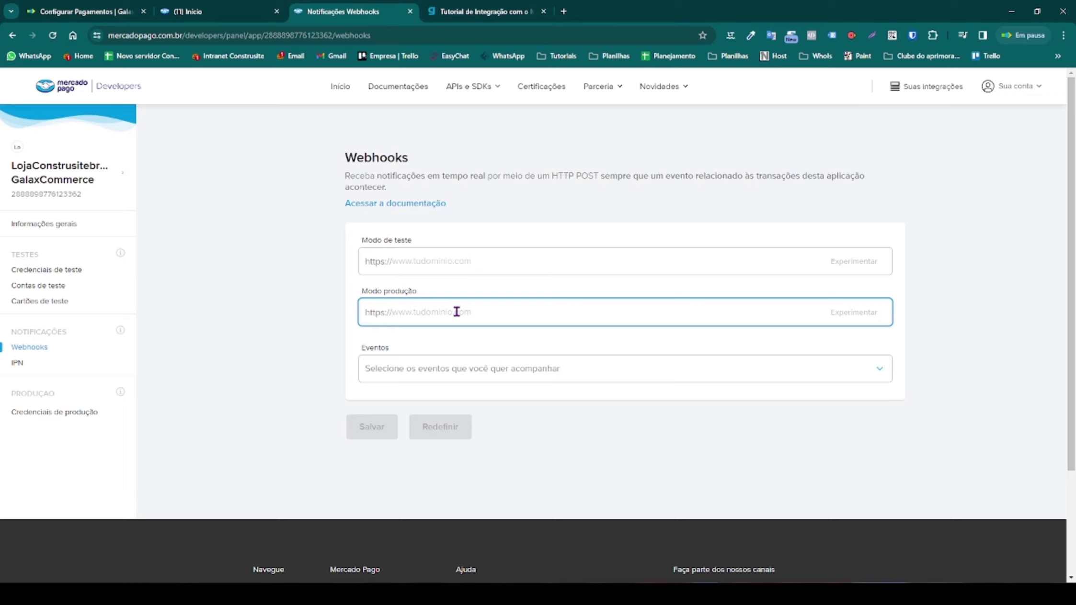
{"action": "key", "text": "ctrl+v"}
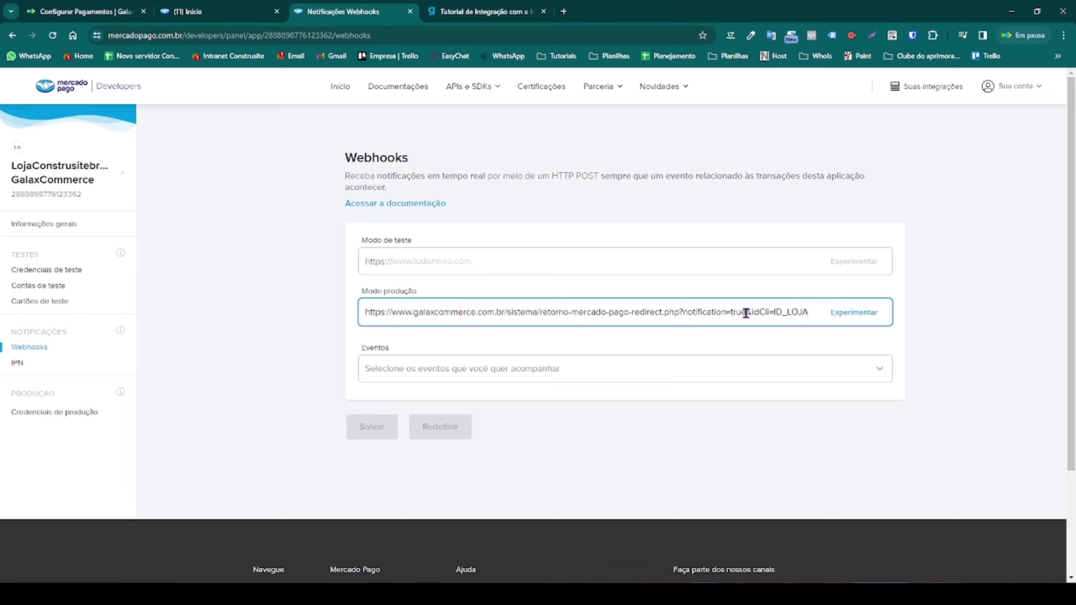
- Replace the ID_LOJA placeholder in the production webhook URL with the store ID copied from the Galax Commerce payment settings
{"action": "double_click", "coordinate": [811, 313]}
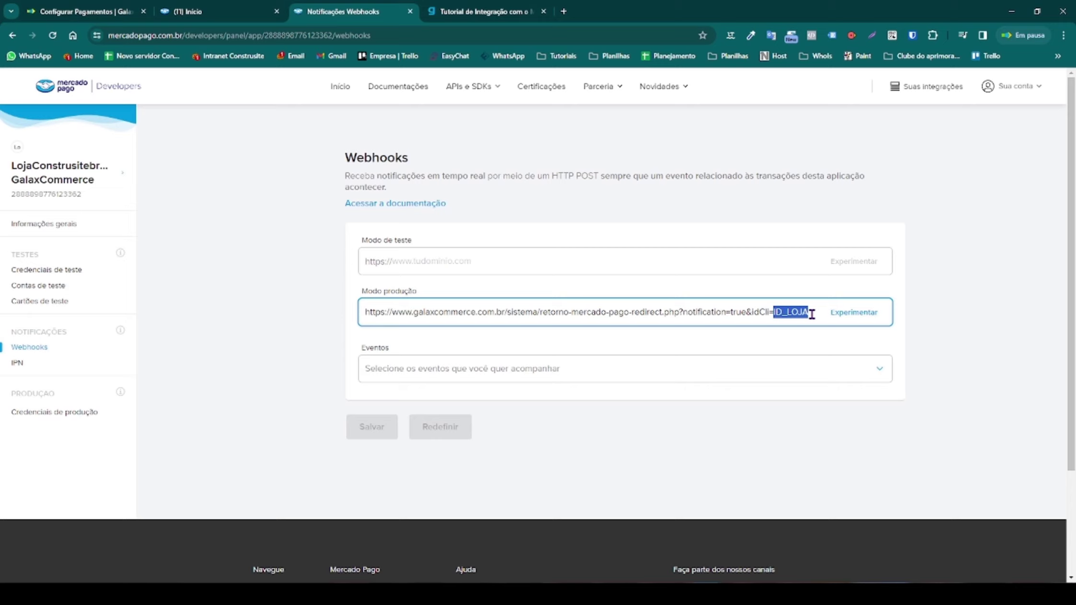
{"action": "key", "text": "BackSpace"}
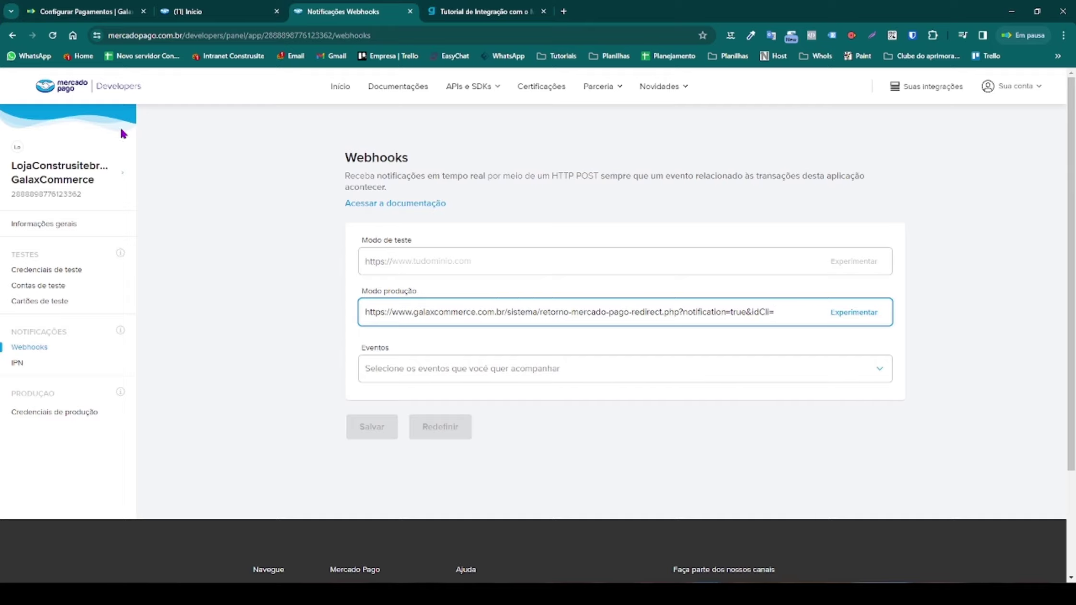
{"action": "left_click", "coordinate": [70, 13]}
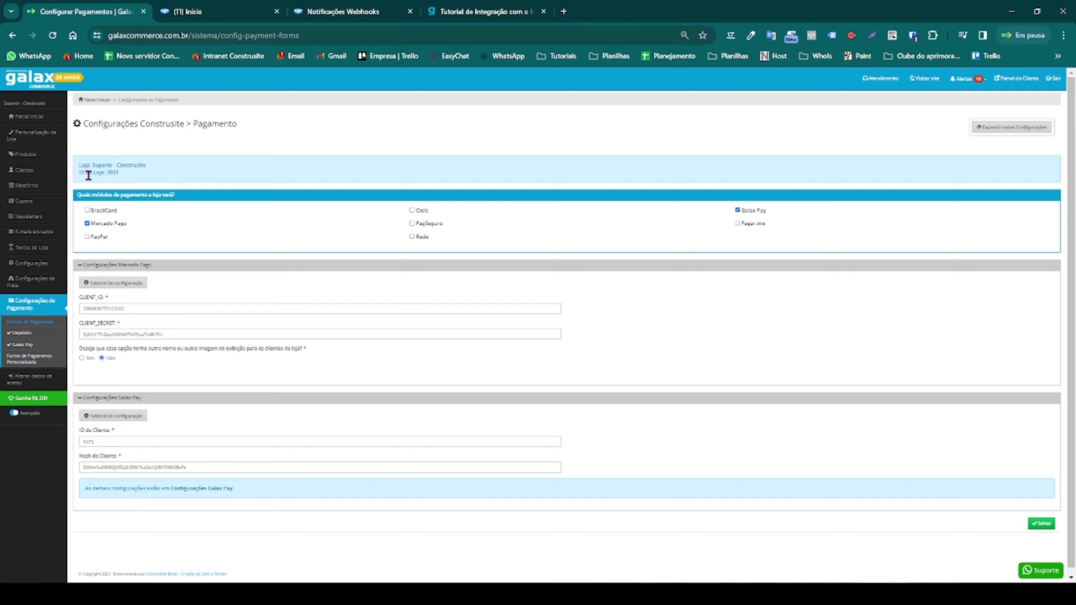
{"action": "left_click_drag", "start_coordinate": [106, 171], "coordinate": [120, 173]}
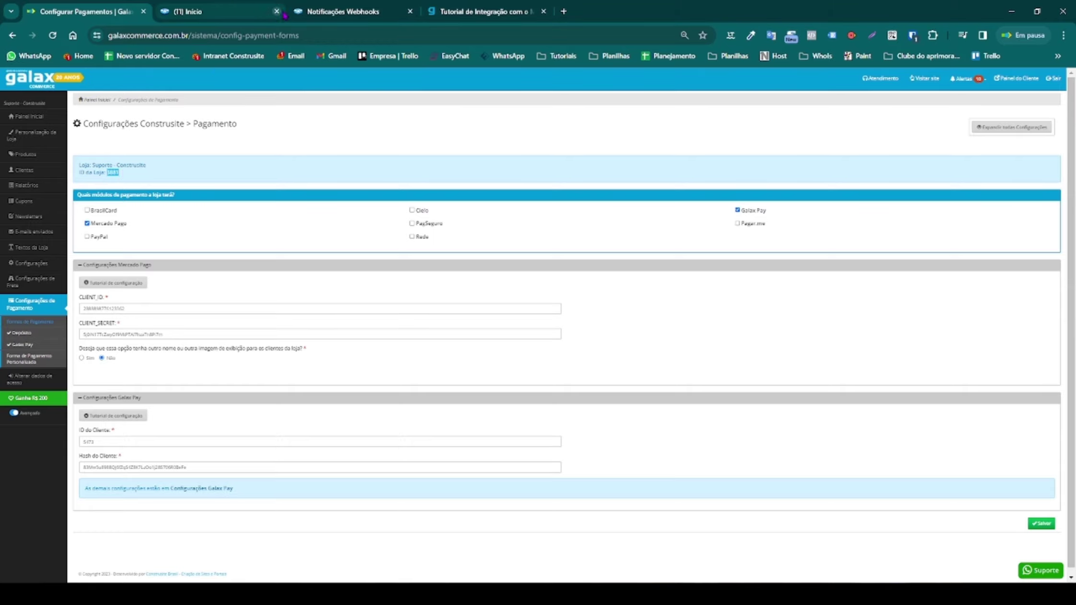
{"action": "left_click", "coordinate": [311, 12]}
{"action": "key", "text": "ctrl+v"}
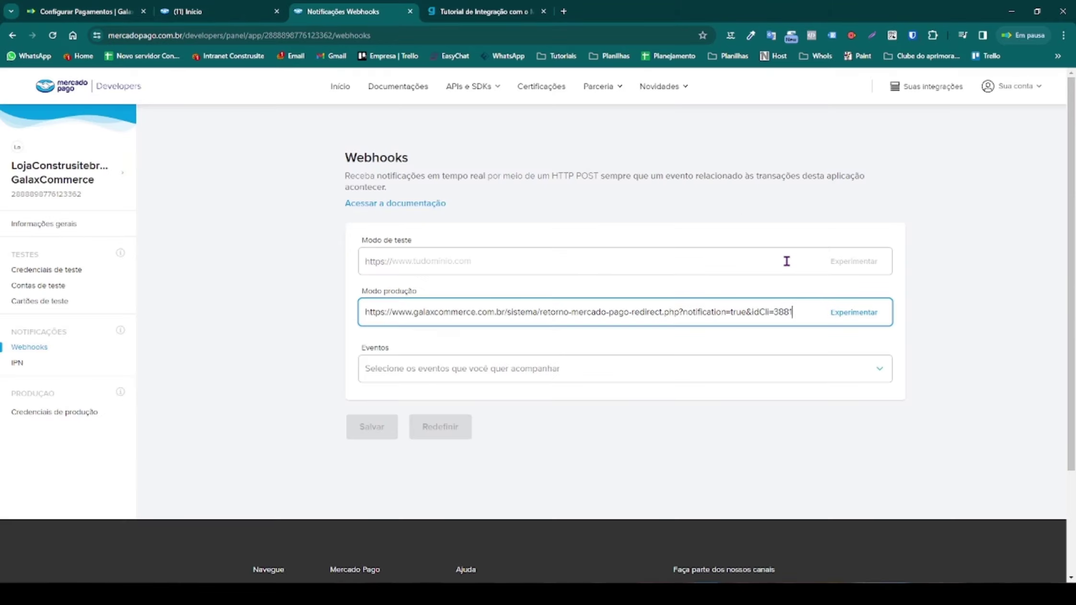
- Select the webhook events Pagamentos, Split do pagamentos and Wallet Connect, and save the webhook configuration
{"action": "left_click", "coordinate": [594, 374]}
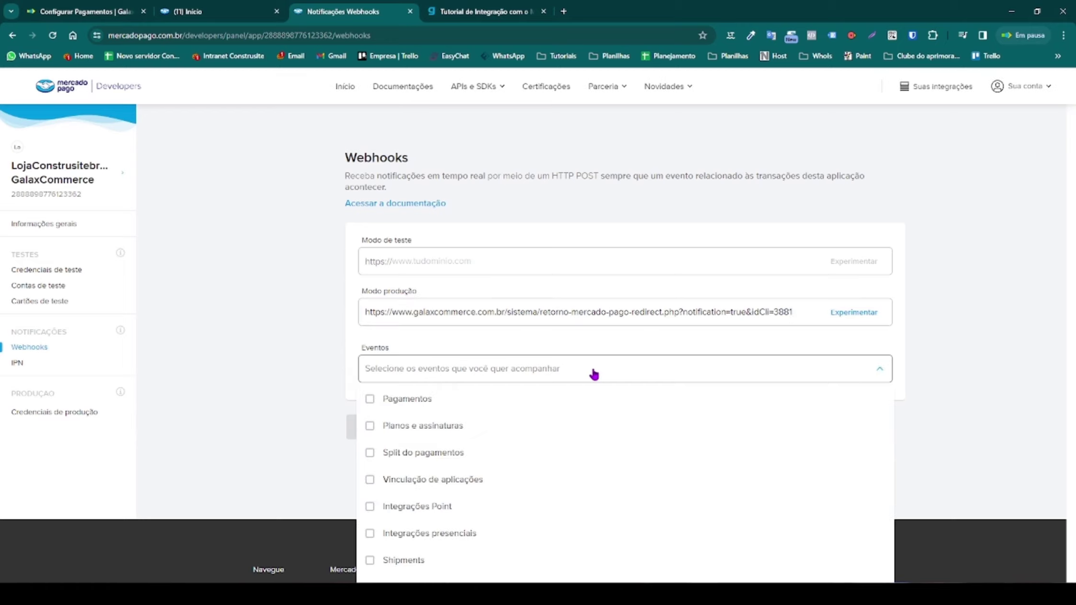
{"action": "left_click", "coordinate": [390, 404]}
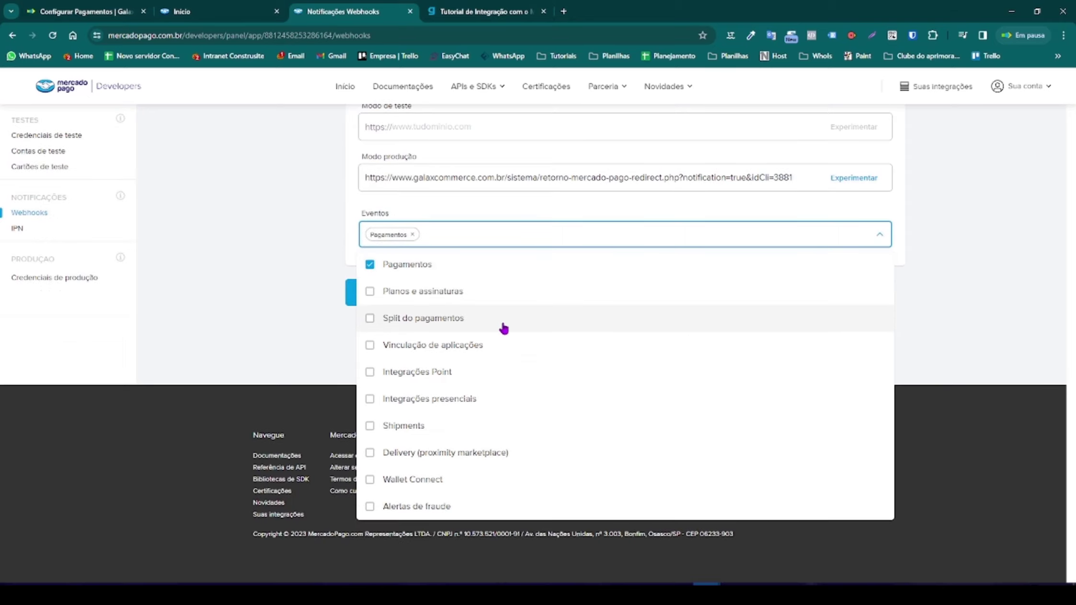
{"action": "left_click", "coordinate": [504, 328]}
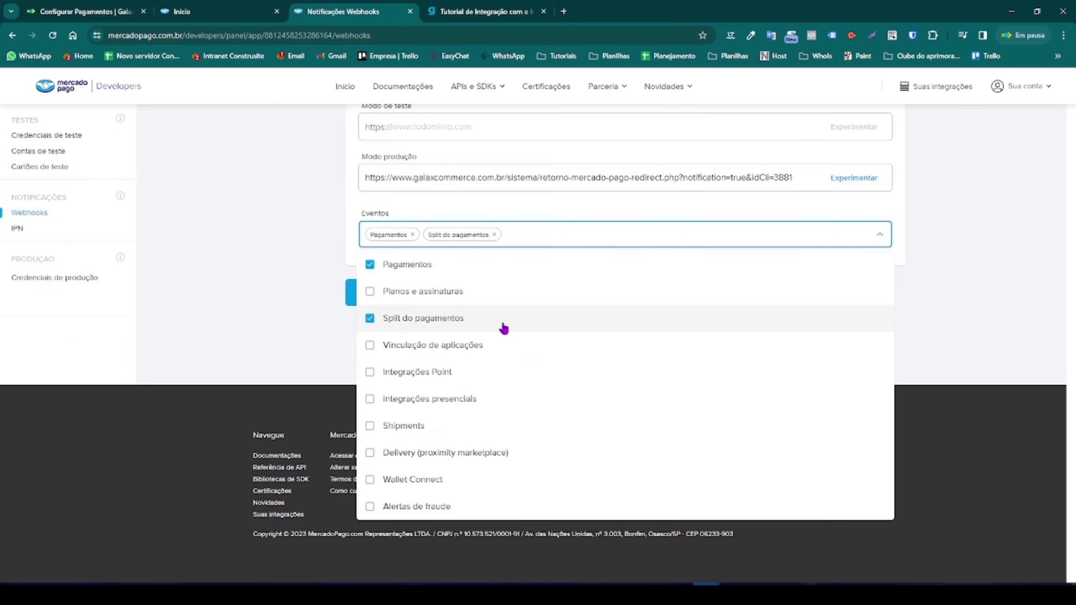
{"action": "left_click", "coordinate": [476, 483]}
{"action": "left_click", "coordinate": [302, 369]}
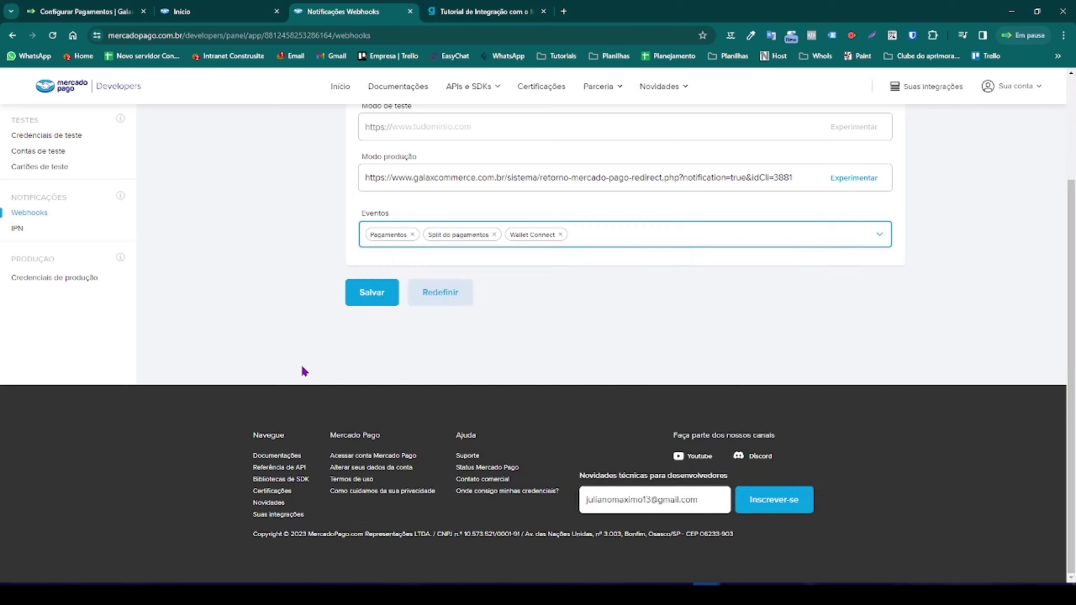
{"action": "left_click", "coordinate": [371, 294]}
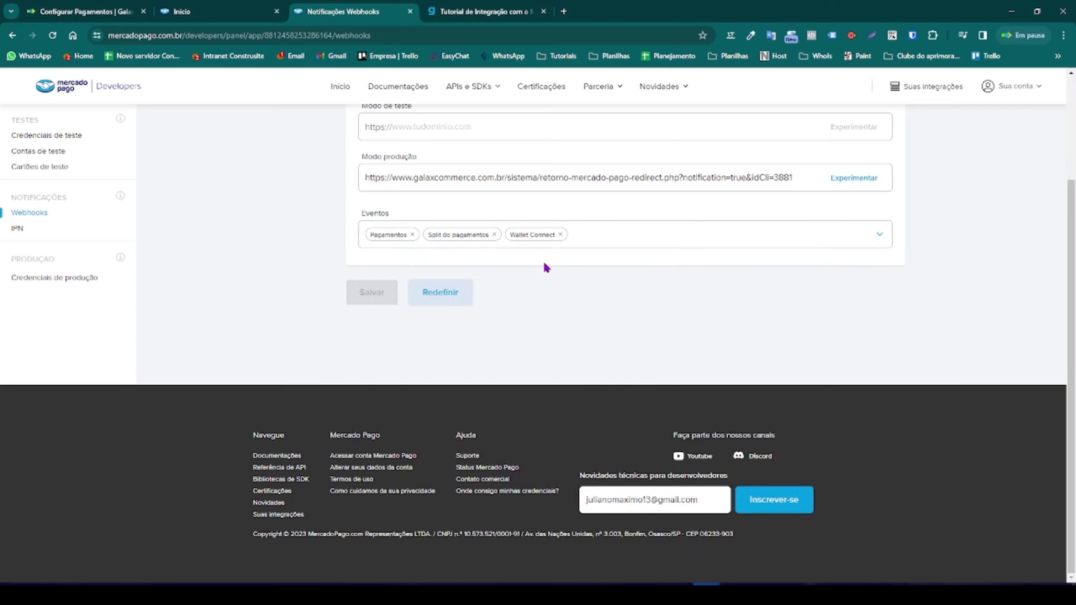
- Copy the completed production webhook URL into the production site URL of the application's IPN notifications
{"action": "left_click_drag", "start_coordinate": [794, 178], "coordinate": [360, 182]}
{"action": "key", "text": "ctrl+c"}
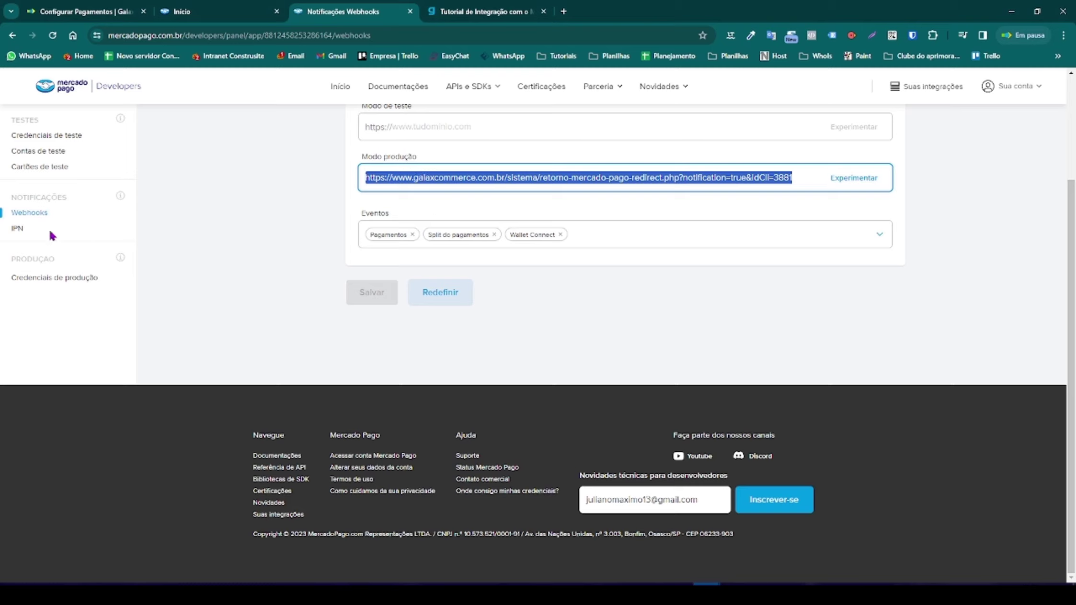
{"action": "left_click", "coordinate": [18, 231]}
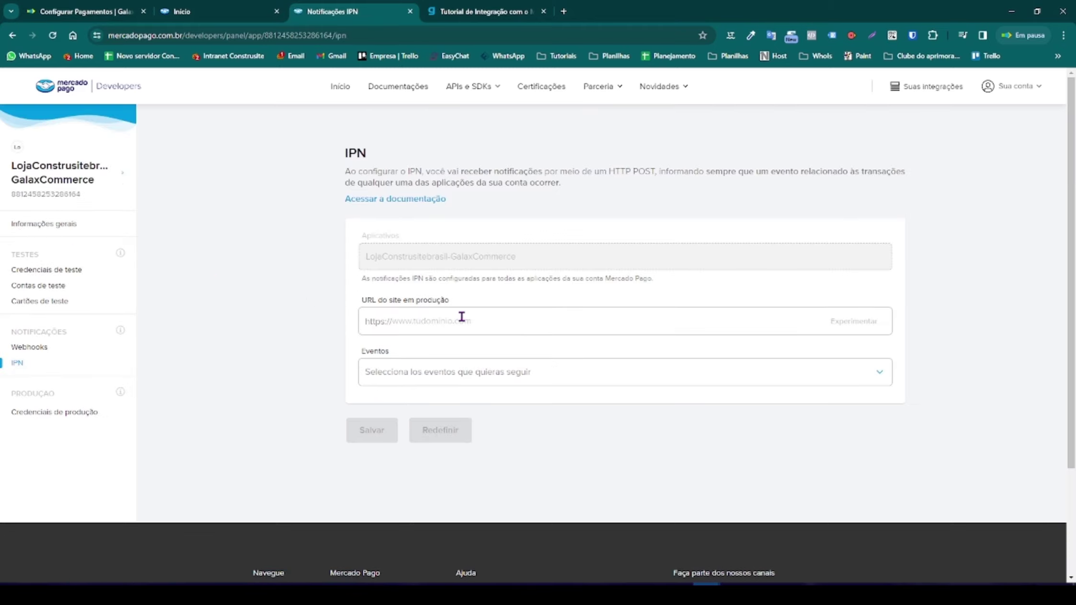
{"action": "left_click", "coordinate": [461, 316]}
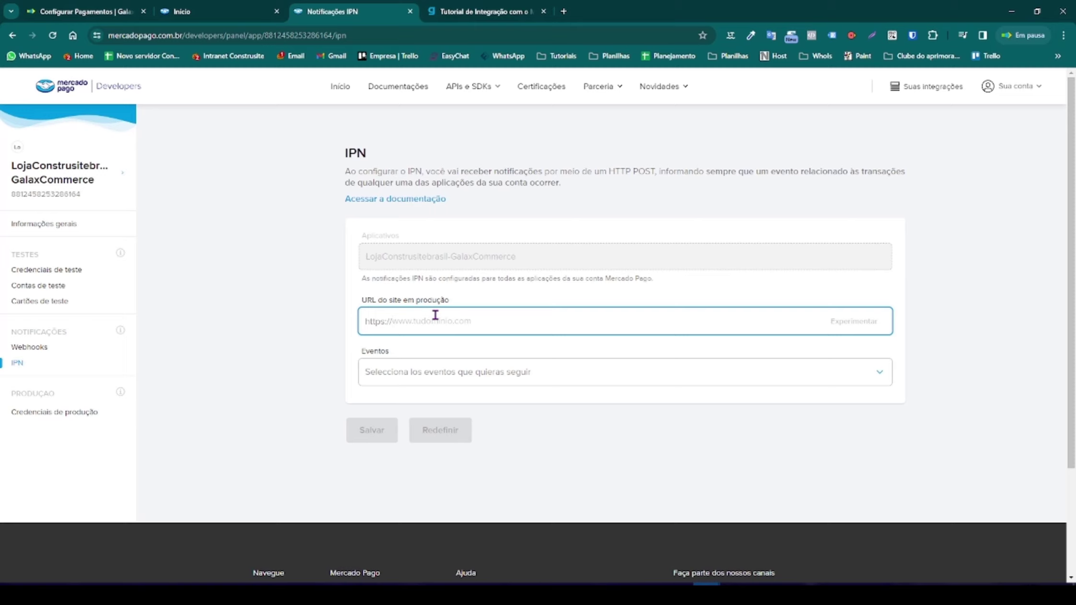
{"action": "key", "text": "ctrl+v"}
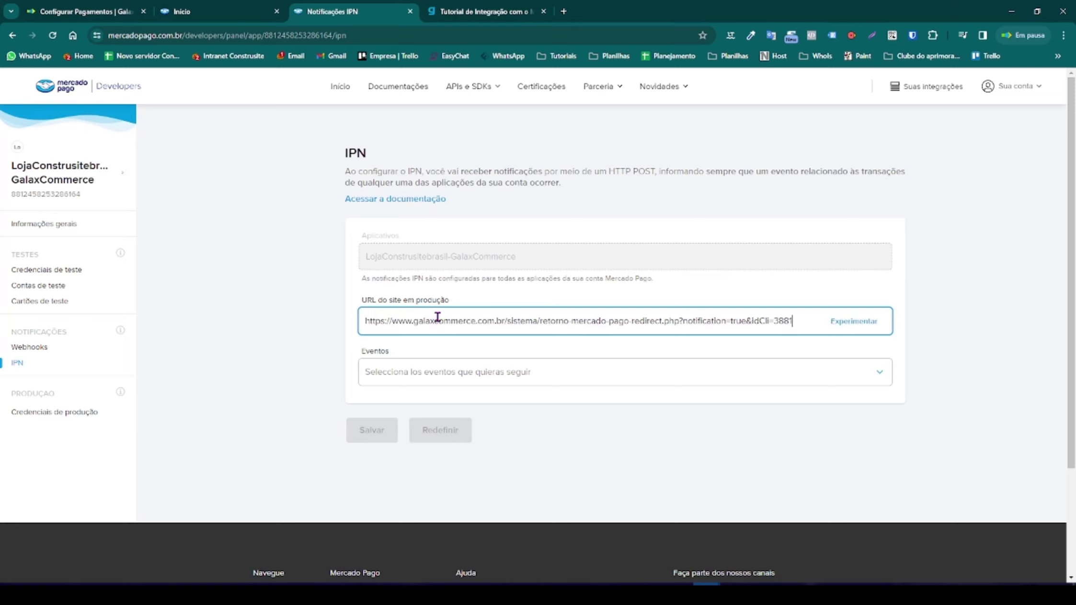
- Select the IPN events Pagamentos (payments) and Pedidos de compra (merchant_order), and save the IPN configuration
{"action": "left_click", "coordinate": [493, 371]}
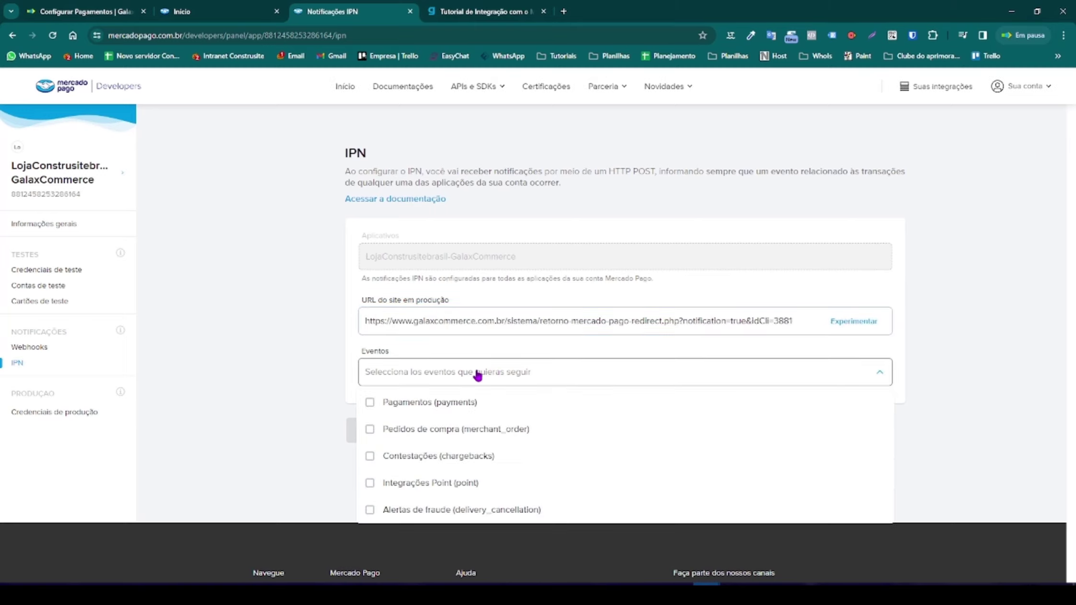
{"action": "left_click", "coordinate": [414, 406]}
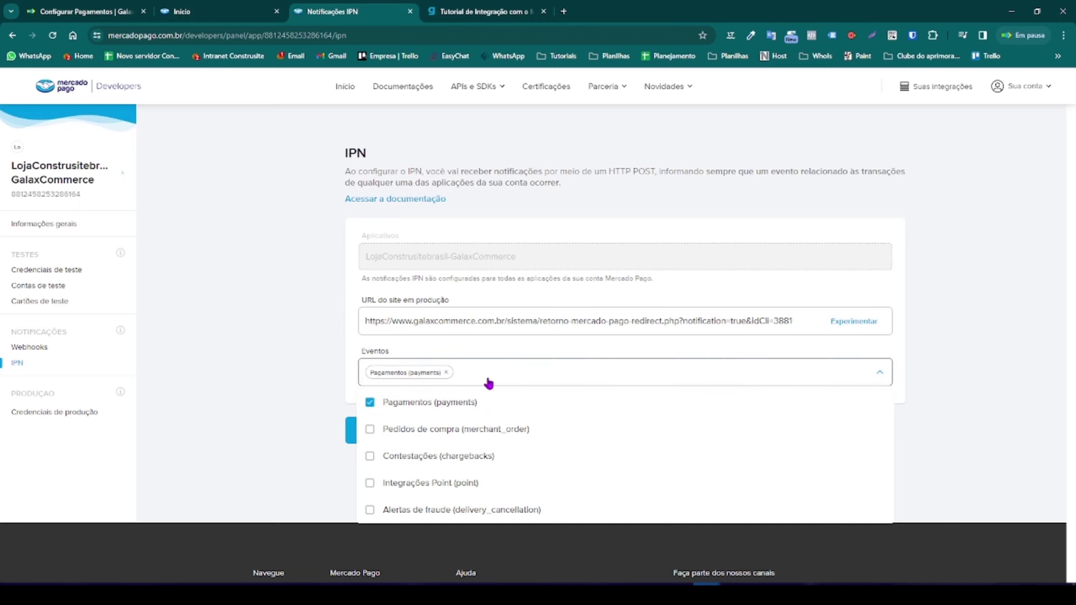
{"action": "left_click", "coordinate": [432, 434]}
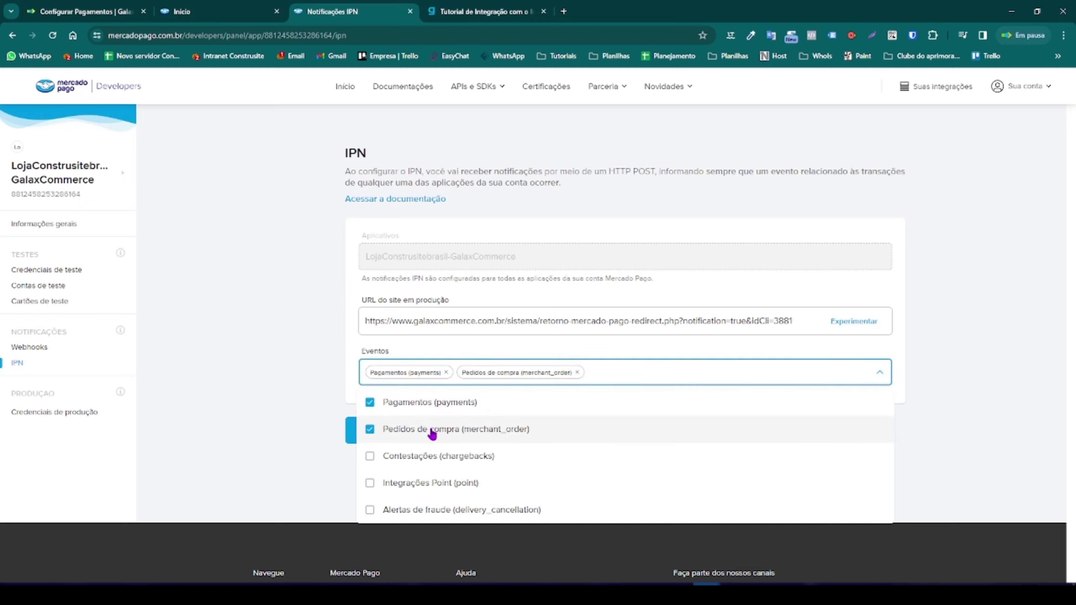
{"action": "left_click", "coordinate": [352, 431]}
{"action": "left_click", "coordinate": [385, 432]}
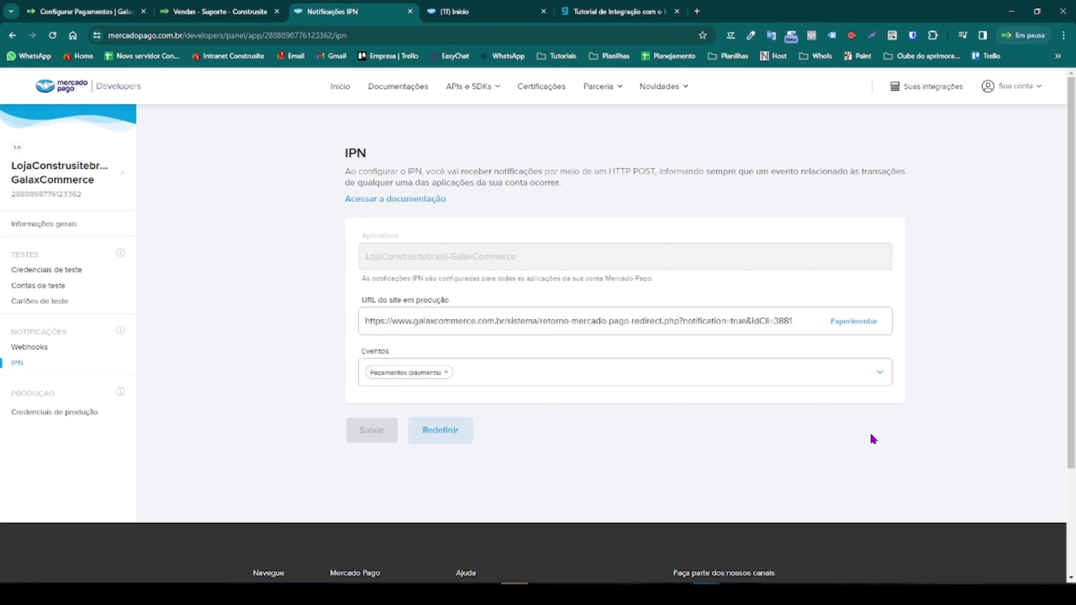
- Sign out of the Mercado Pago Developers account
{"action": "left_click", "coordinate": [1002, 91]}
{"action": "left_click", "coordinate": [948, 198]}
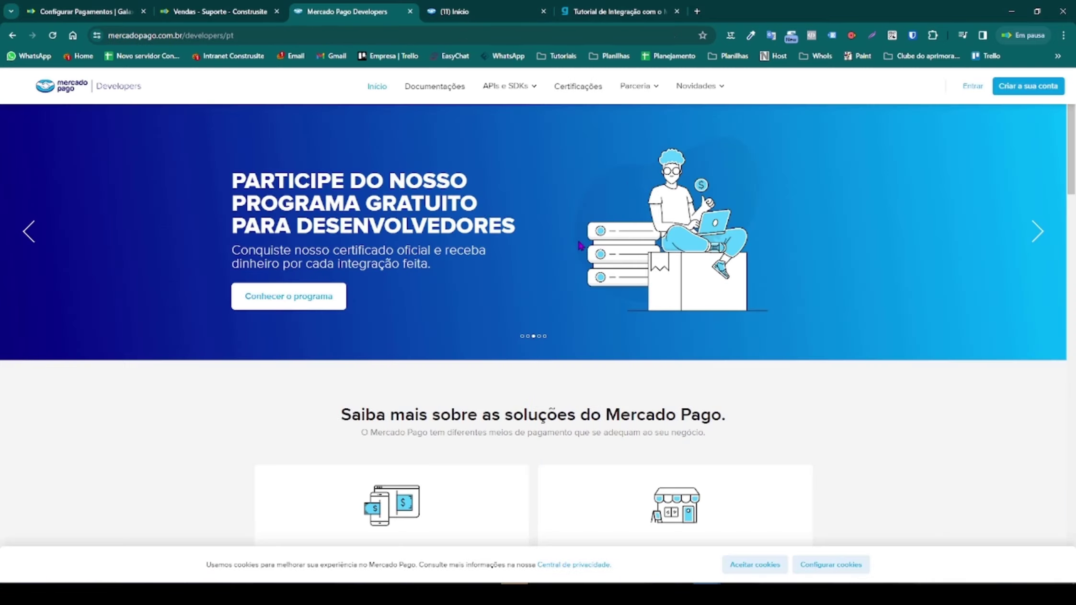
- Open the store's public site from Galax Commerce and check the payment methods shown in its footer
{"action": "left_click", "coordinate": [109, 16]}
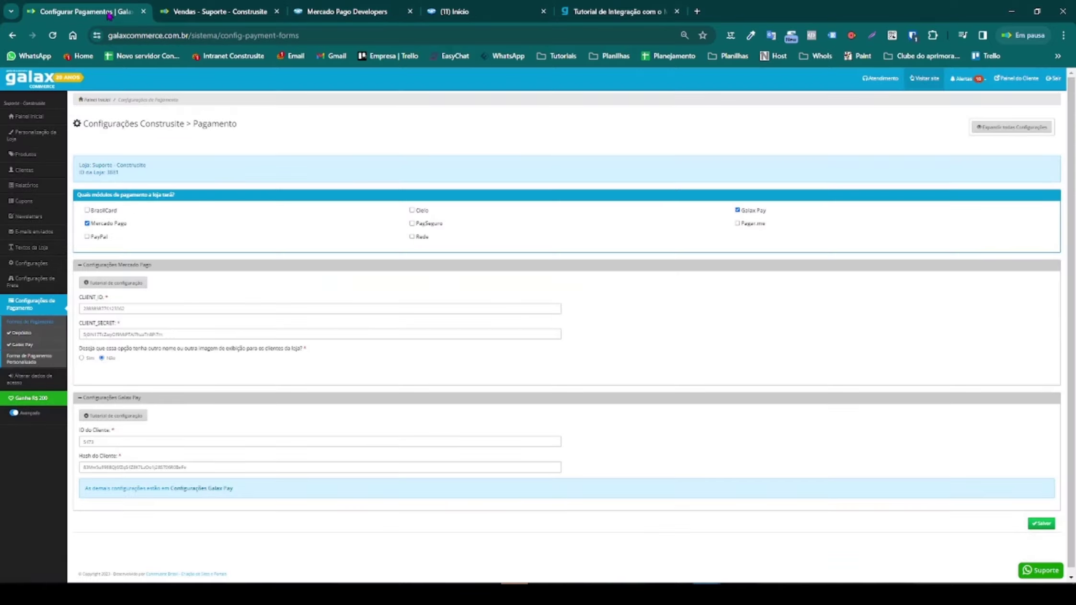
{"action": "left_click", "coordinate": [925, 81]}
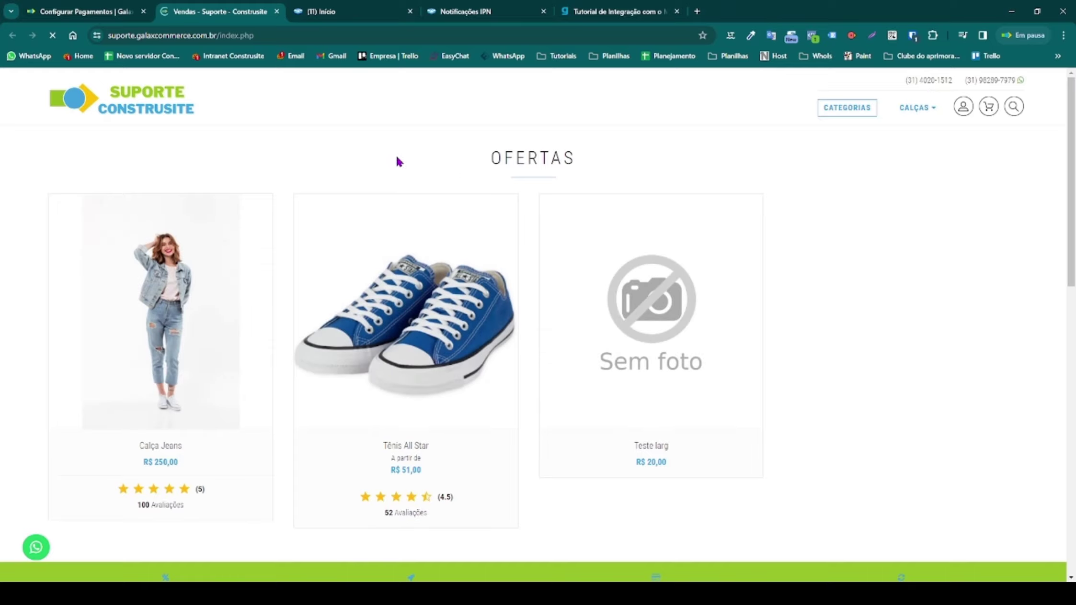
{"action": "scroll", "coordinate": [571, 195], "scroll_direction": "down", "scroll_amount": 12}
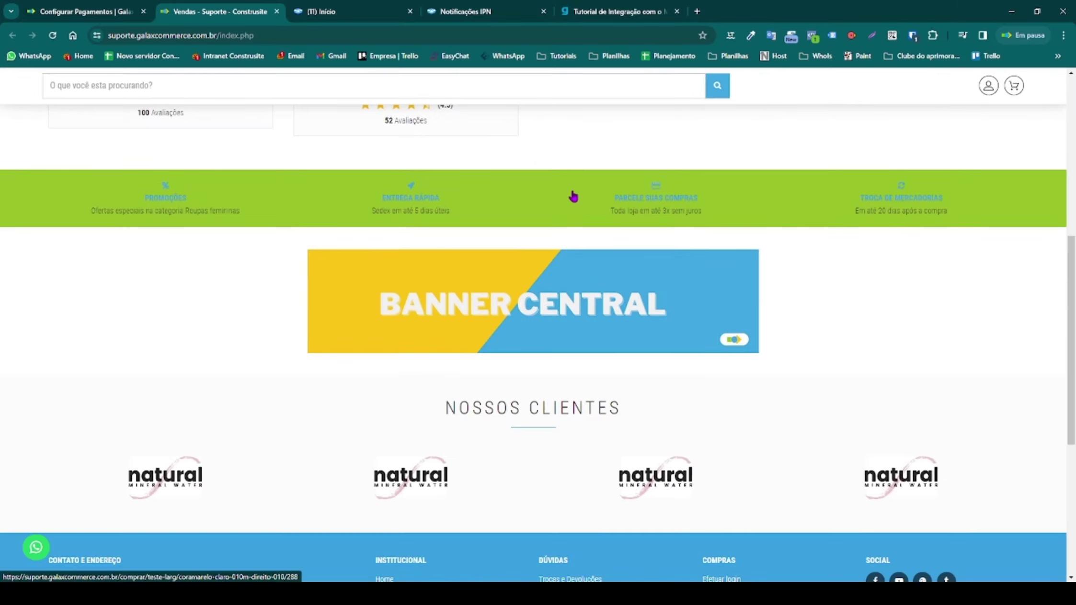
{"action": "scroll", "coordinate": [575, 196], "scroll_direction": "down", "scroll_amount": 2}
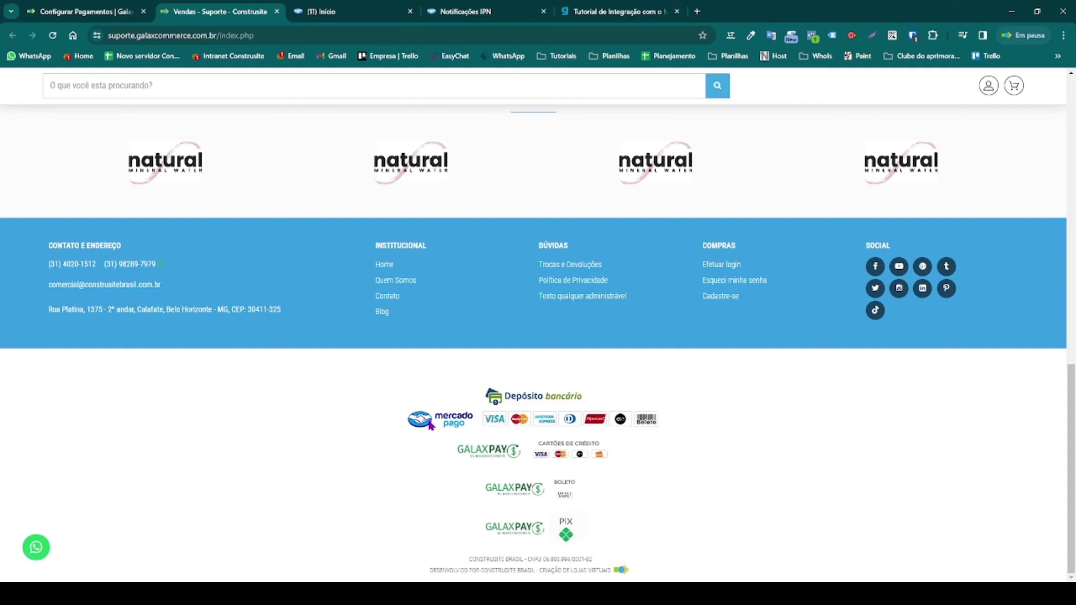
{"action": "scroll", "coordinate": [433, 424], "scroll_direction": "up", "scroll_amount": 10}
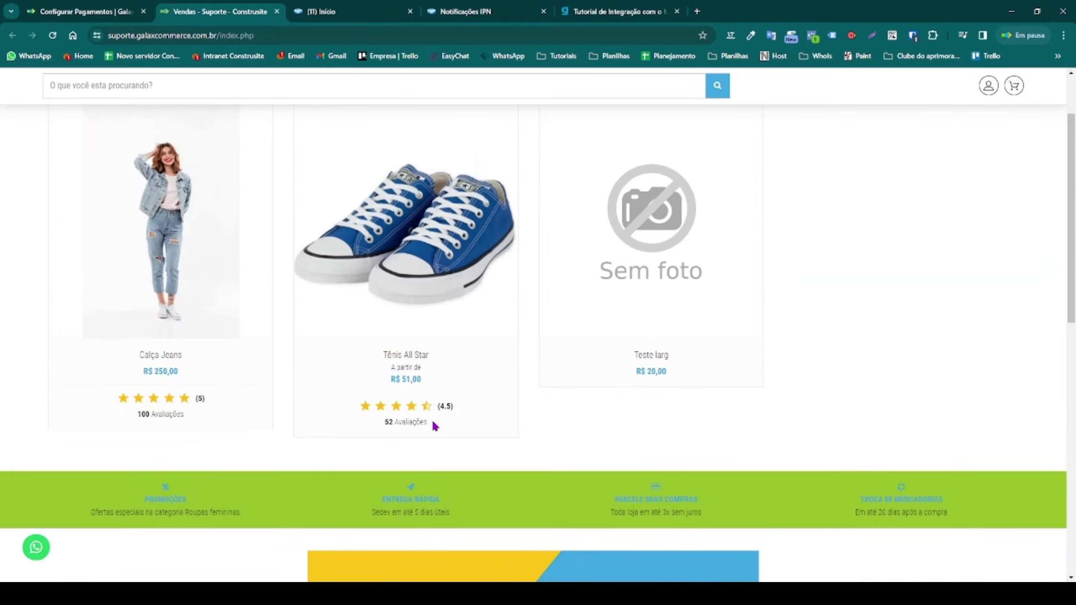
- Start a purchase of the blue Tênis All Star in size 36 and proceed with the saved delivery address to the payment stage
{"action": "left_click", "coordinate": [420, 292]}
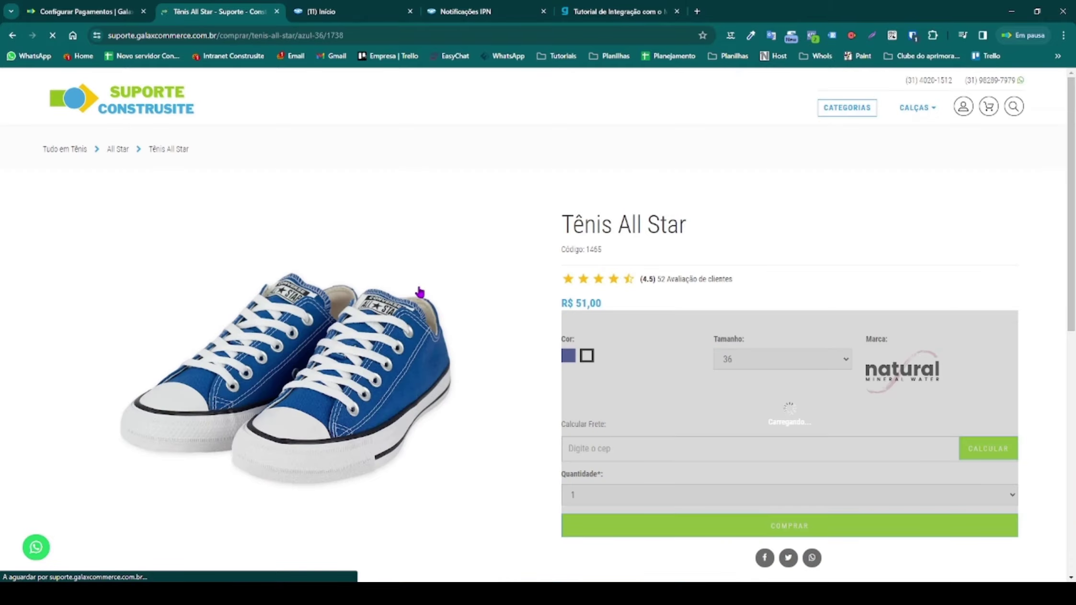
{"action": "left_click", "coordinate": [904, 230]}
{"action": "left_click", "coordinate": [860, 312]}
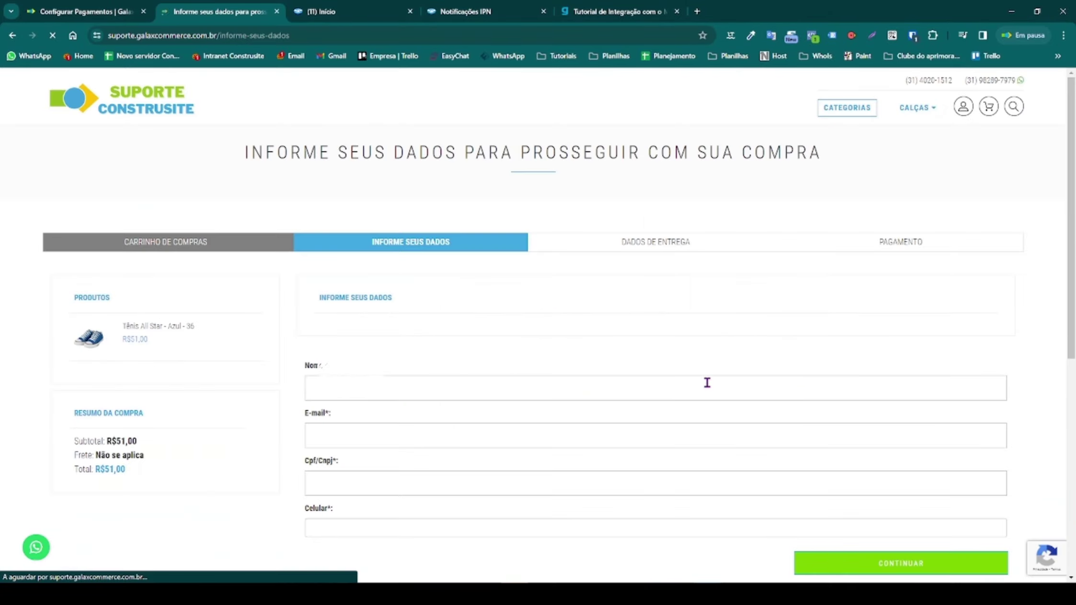
{"action": "left_click", "coordinate": [901, 451]}
{"action": "left_click", "coordinate": [560, 329]}
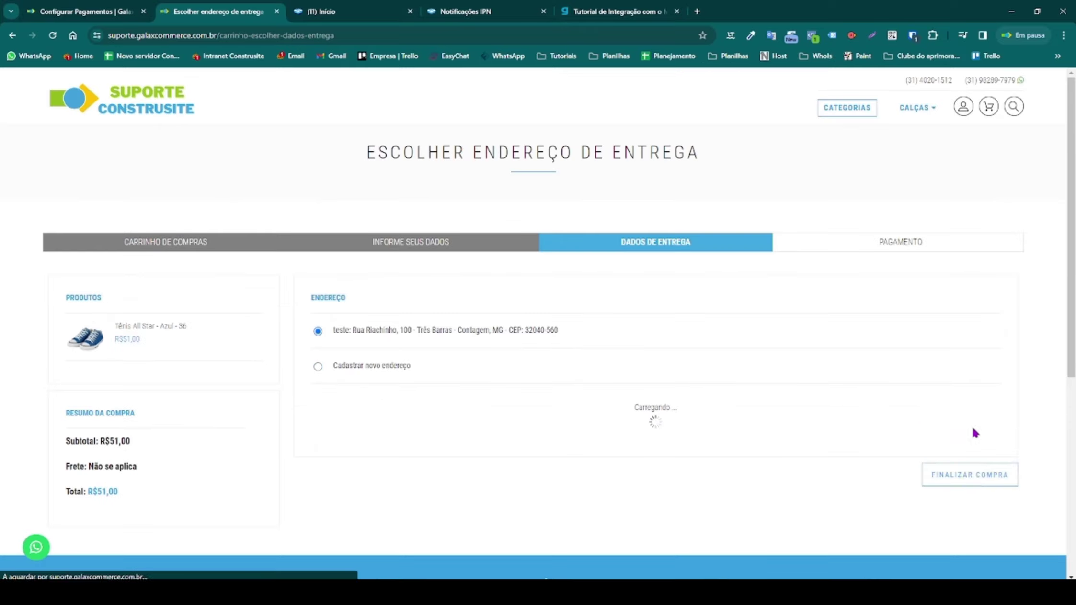
{"action": "left_click", "coordinate": [969, 474]}
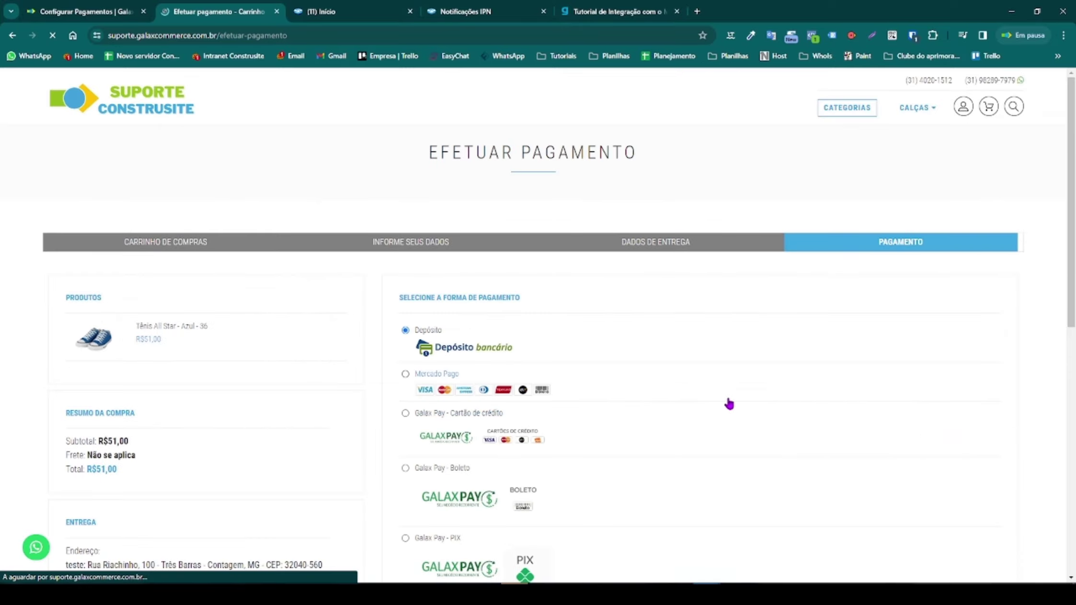
- Choose Mercado Pago as the payment method, complete the robot verification and submit the order for payment
{"action": "scroll", "coordinate": [728, 403], "scroll_direction": "down", "scroll_amount": 1}
{"action": "scroll", "coordinate": [728, 403], "scroll_direction": "down", "scroll_amount": 1}
{"action": "scroll", "coordinate": [651, 389], "scroll_direction": "up", "scroll_amount": 1}
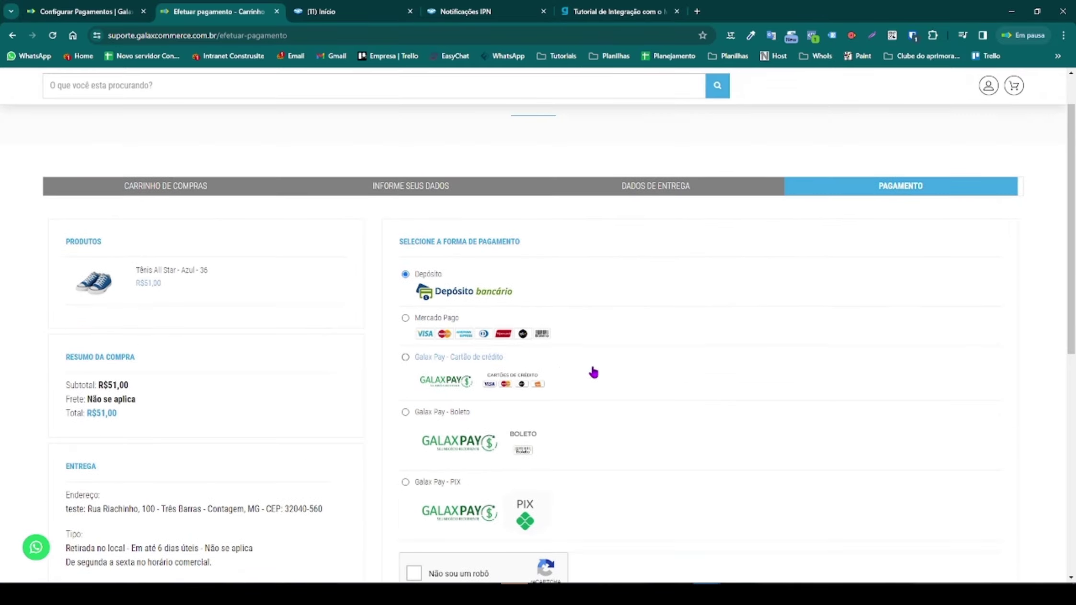
{"action": "left_click", "coordinate": [449, 322]}
{"action": "scroll", "coordinate": [448, 324], "scroll_direction": "down", "scroll_amount": 3}
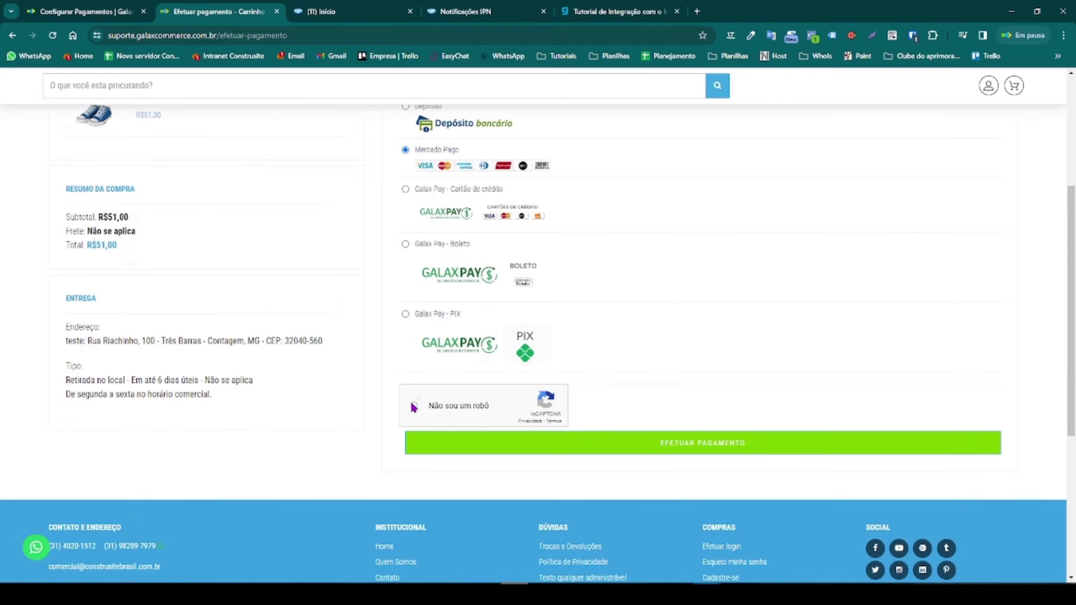
{"action": "left_click", "coordinate": [413, 405]}
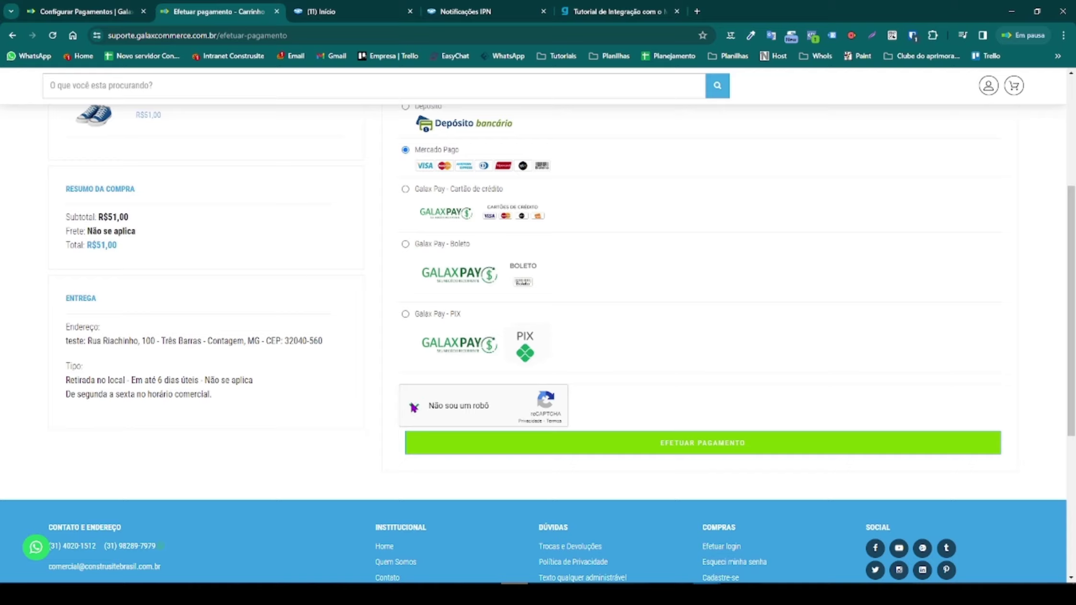
{"action": "left_click", "coordinate": [683, 453]}
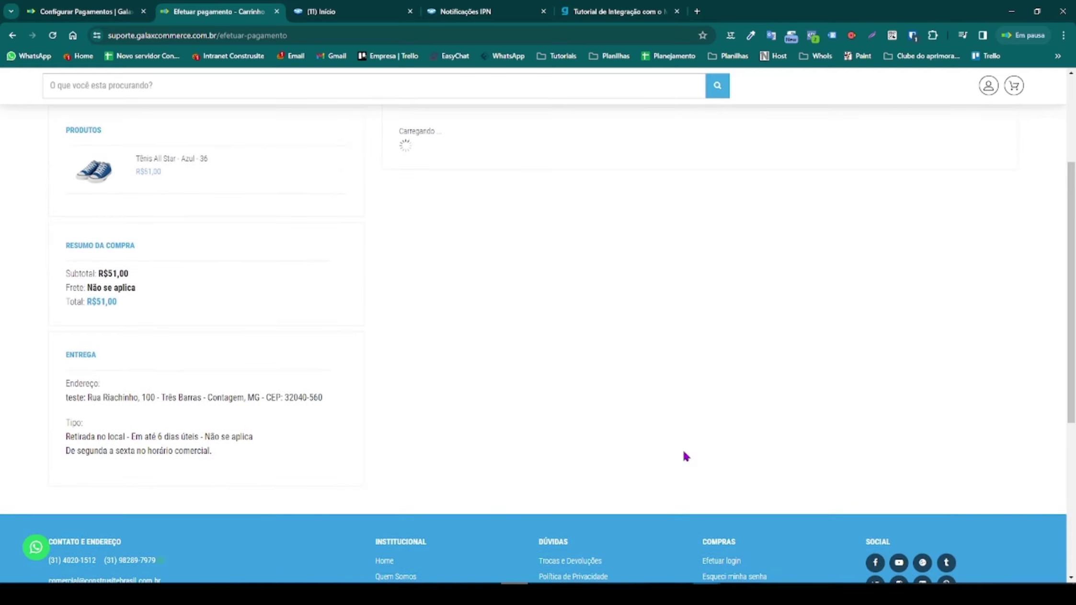